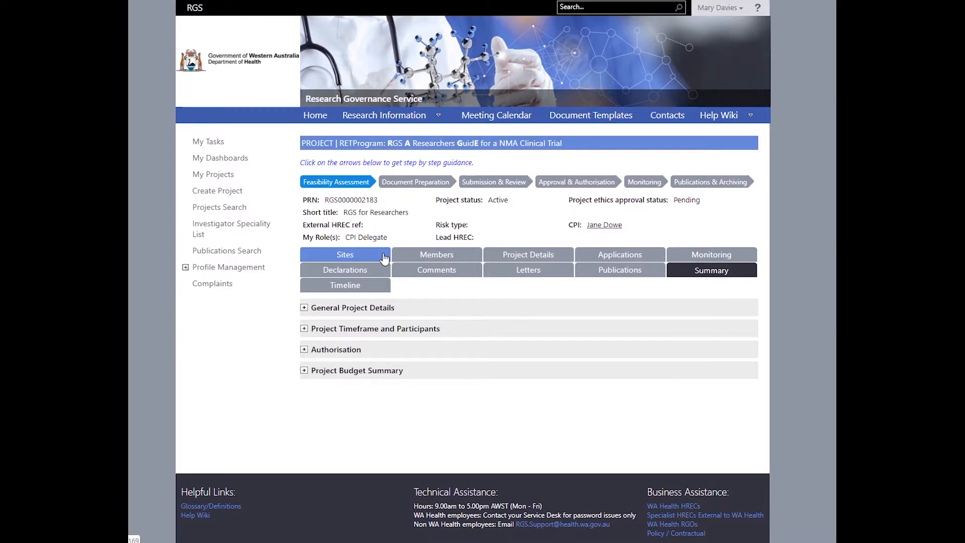
- Show the project's Sites tab with its three pending public WA hospital sites
{"action": "left_click", "coordinate": [385, 256]}
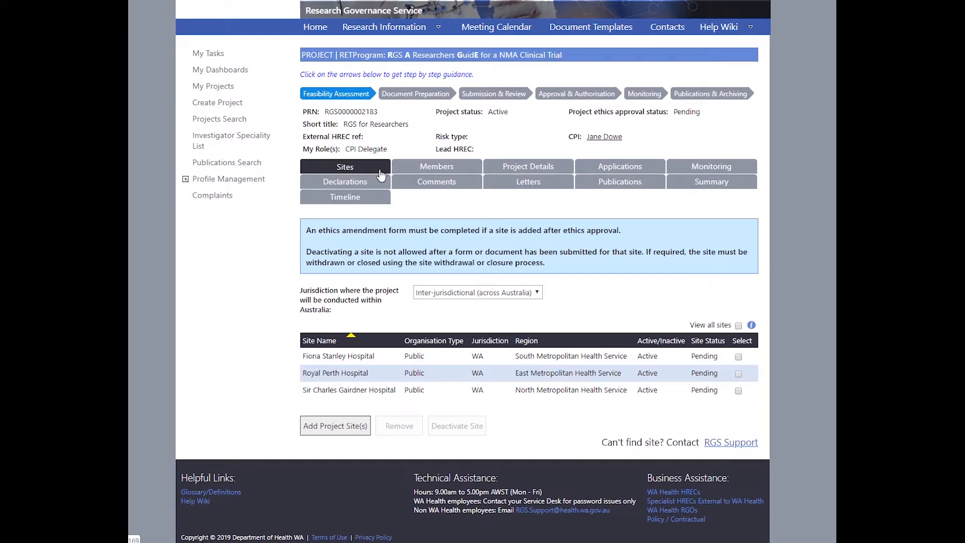
{"action": "left_click", "coordinate": [441, 295]}
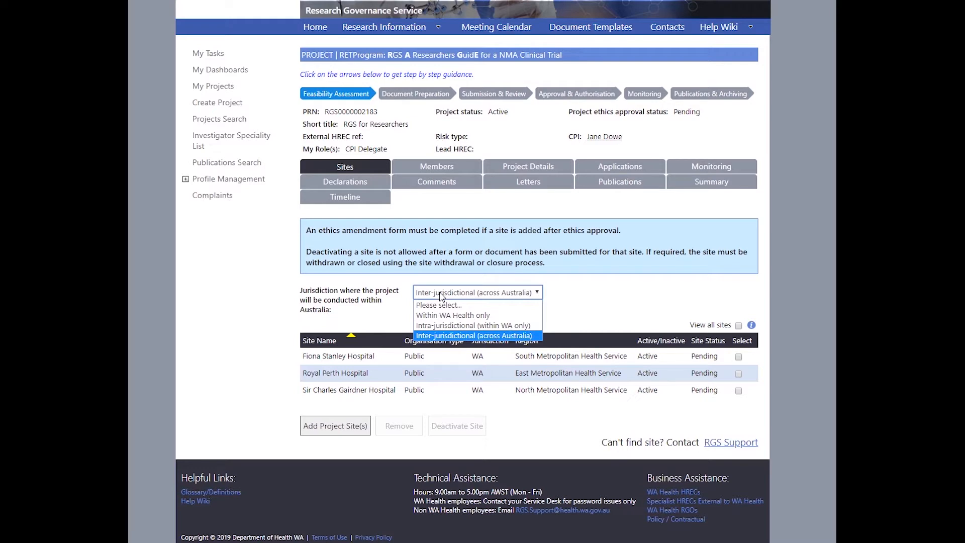
{"action": "left_click", "coordinate": [441, 295]}
{"action": "left_click", "coordinate": [441, 295]}
{"action": "left_click", "coordinate": [560, 303]}
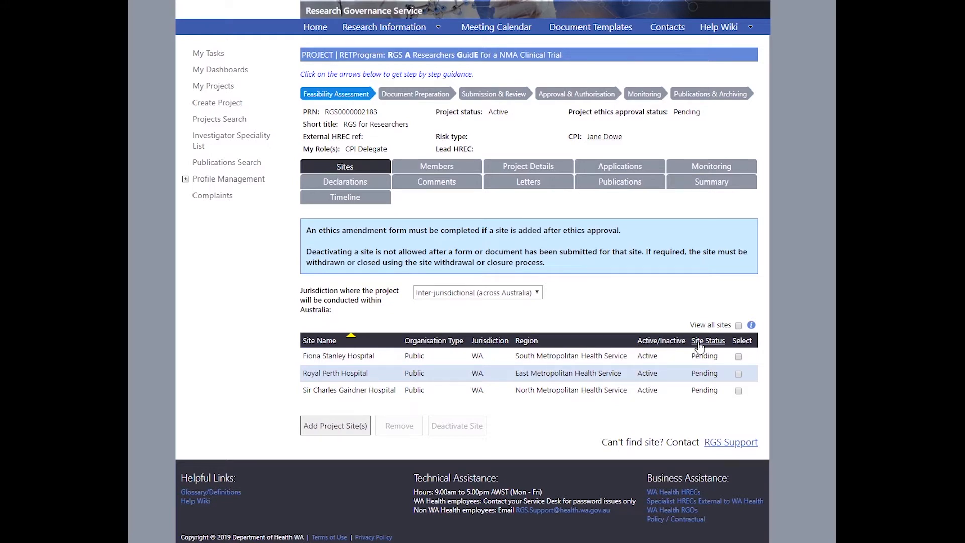
- Add The Royal Melbourne Hospital (Public, VIC, South Division) to the project's sites list
{"action": "left_click", "coordinate": [332, 428]}
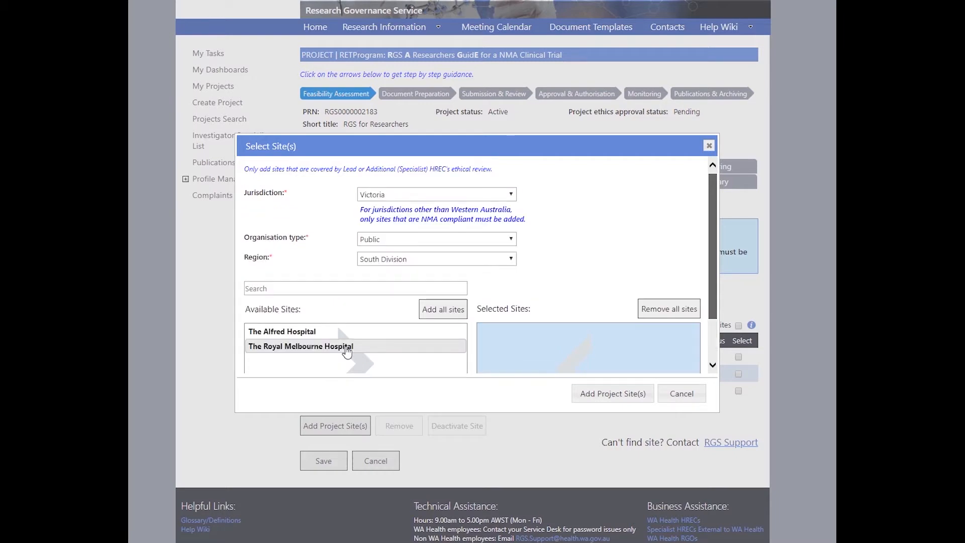
{"action": "left_click", "coordinate": [347, 346]}
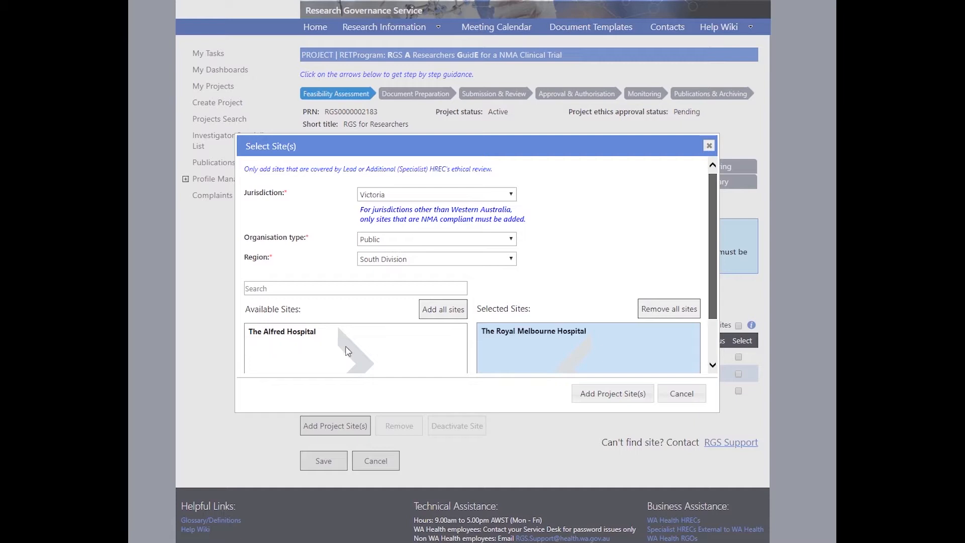
{"action": "left_click", "coordinate": [589, 395]}
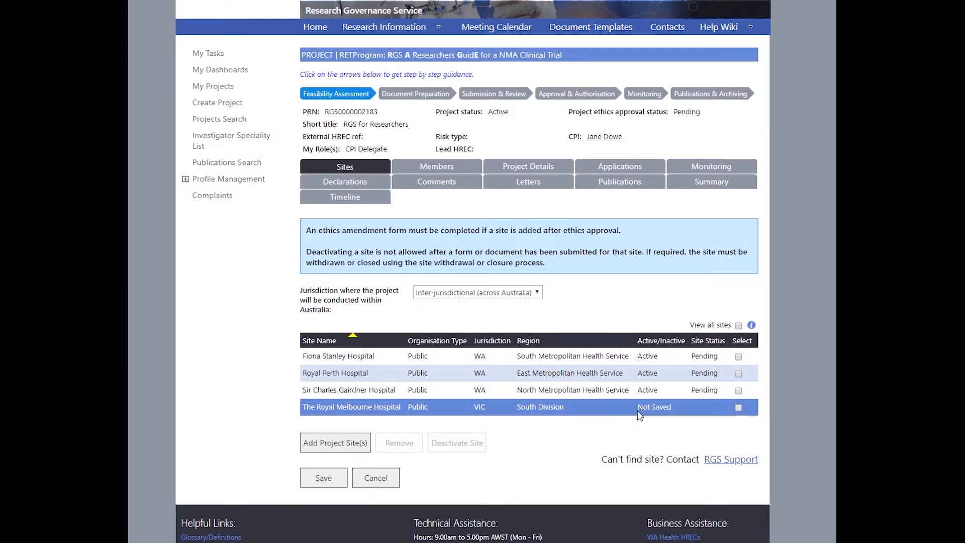
- Save the sites list and remove the unsaved Perth Children's Hospital row
{"action": "left_click", "coordinate": [345, 478]}
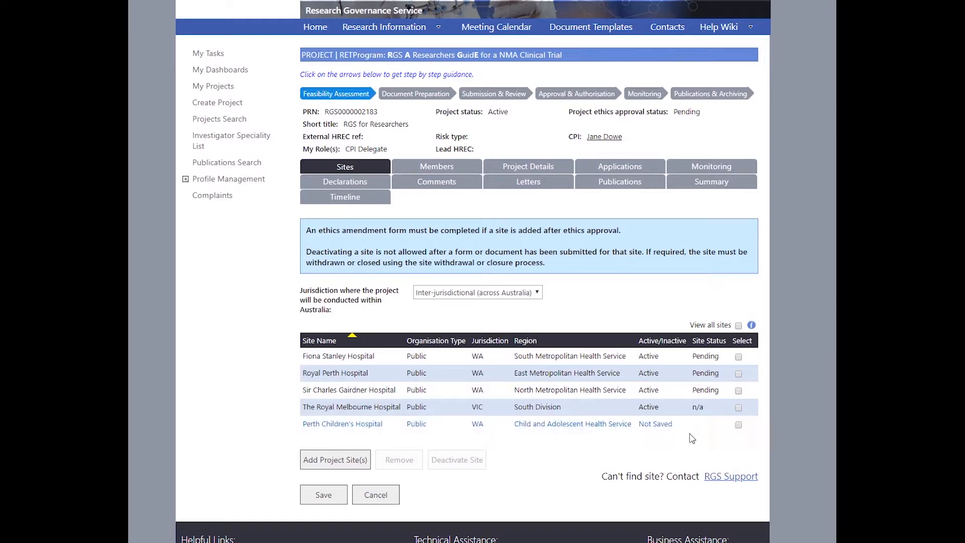
{"action": "left_click", "coordinate": [738, 425]}
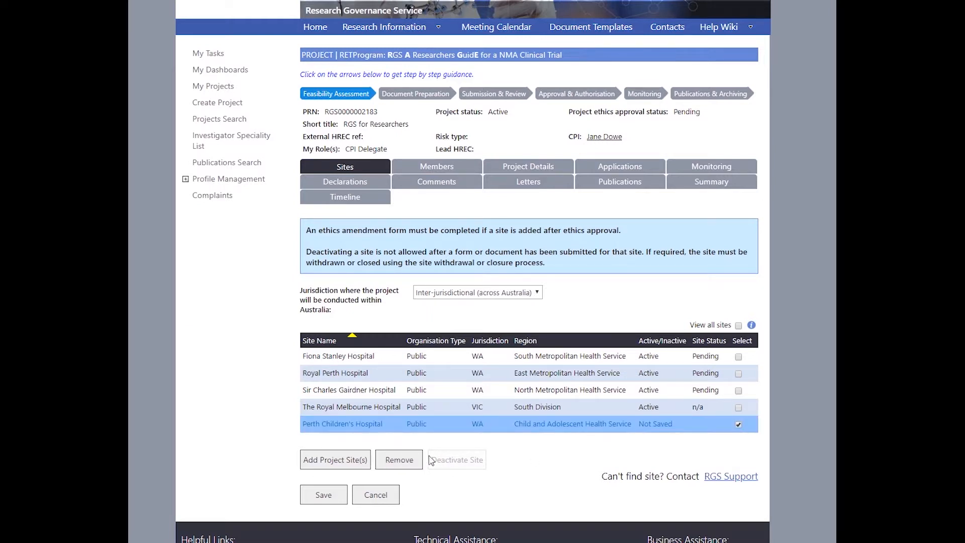
{"action": "left_click", "coordinate": [403, 459]}
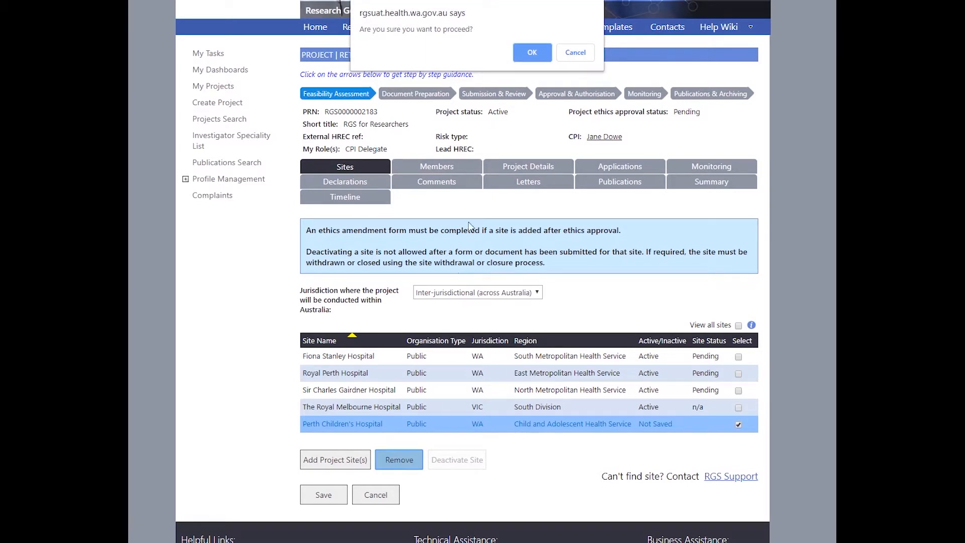
{"action": "left_click", "coordinate": [543, 51]}
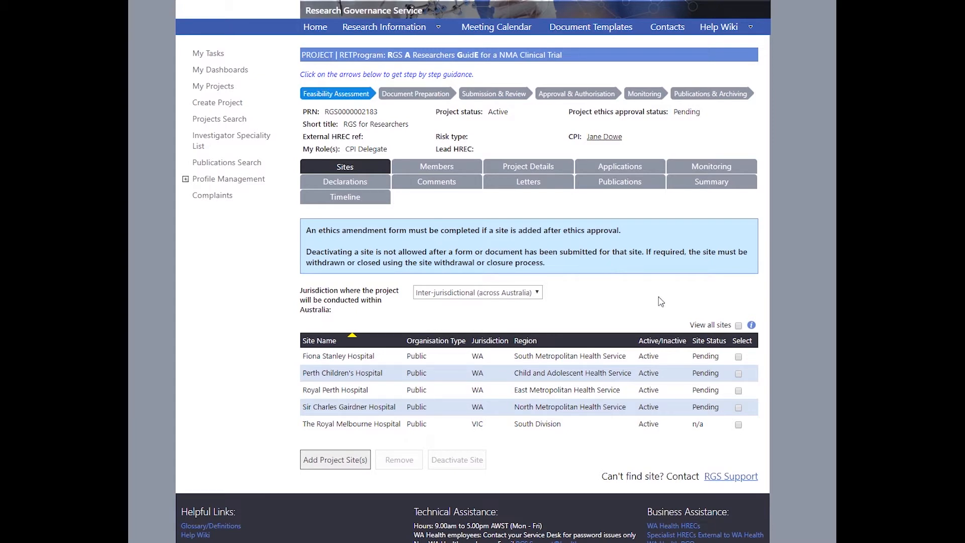
- Deactivate Perth Children's Hospital and show all sites, including inactive ones
{"action": "left_click", "coordinate": [739, 378]}
{"action": "left_click", "coordinate": [739, 374]}
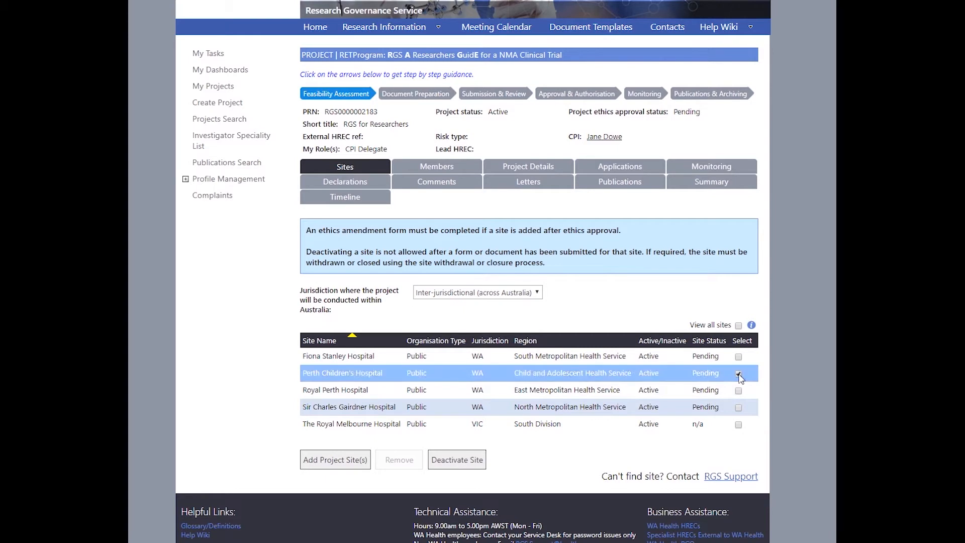
{"action": "left_click", "coordinate": [484, 460]}
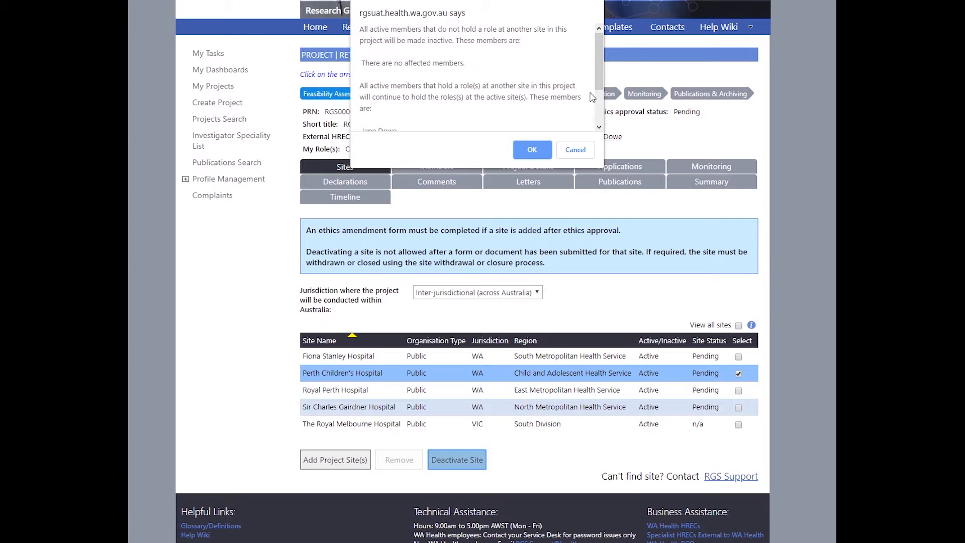
{"action": "key", "text": "Return"}
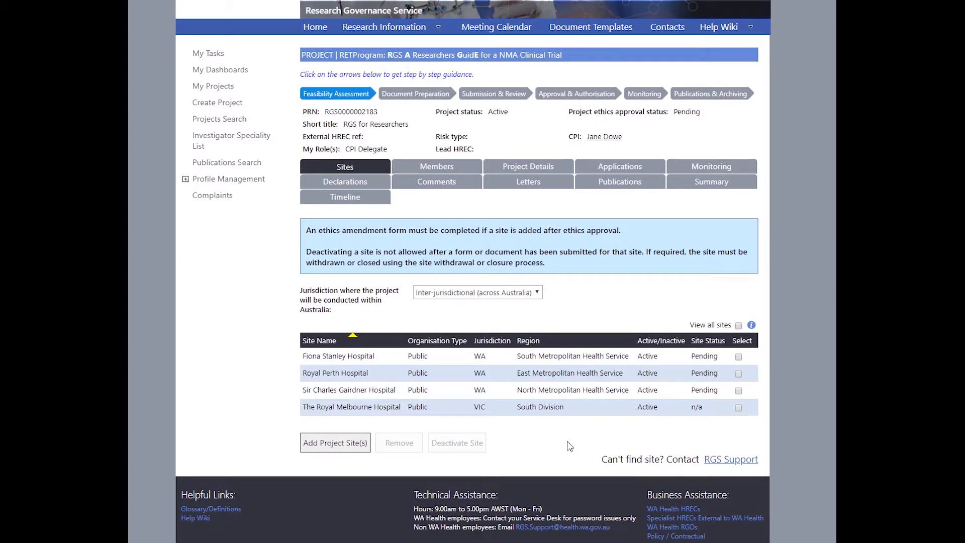
{"action": "left_click", "coordinate": [738, 325]}
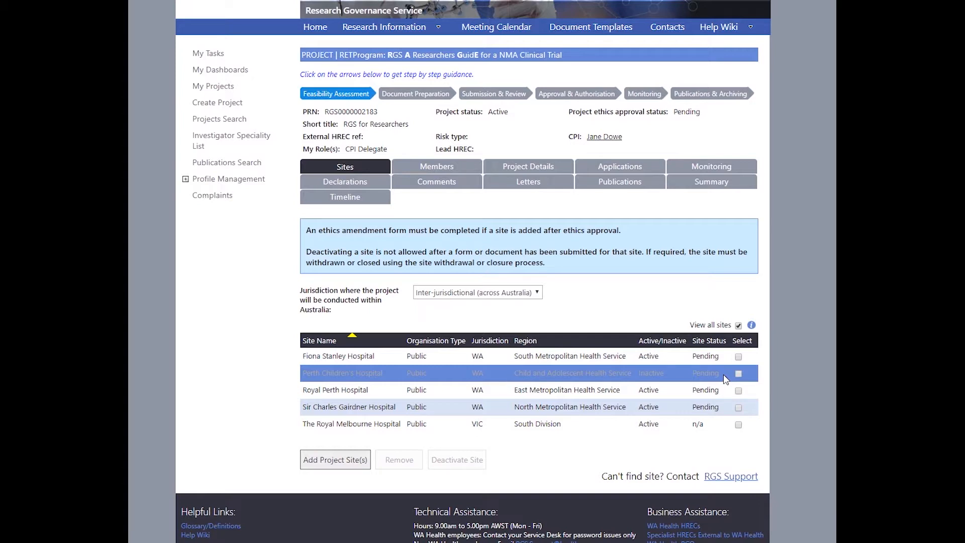
- Show the Members tab listing the CPI and CPI Delegate from The University of Western Australia
{"action": "left_click", "coordinate": [473, 173]}
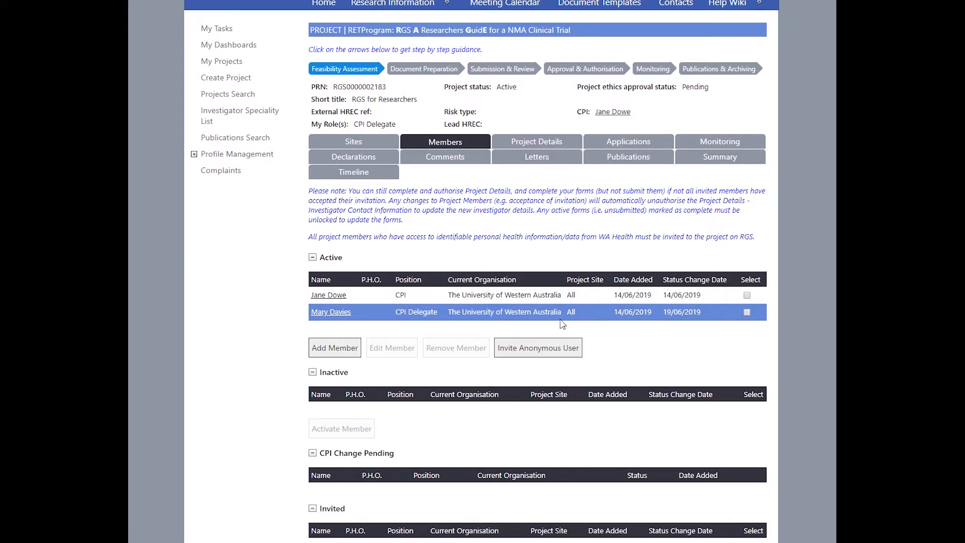
- Start a new member, picking the researcher from the RGS user directory and resolving their name
{"action": "left_click", "coordinate": [350, 349]}
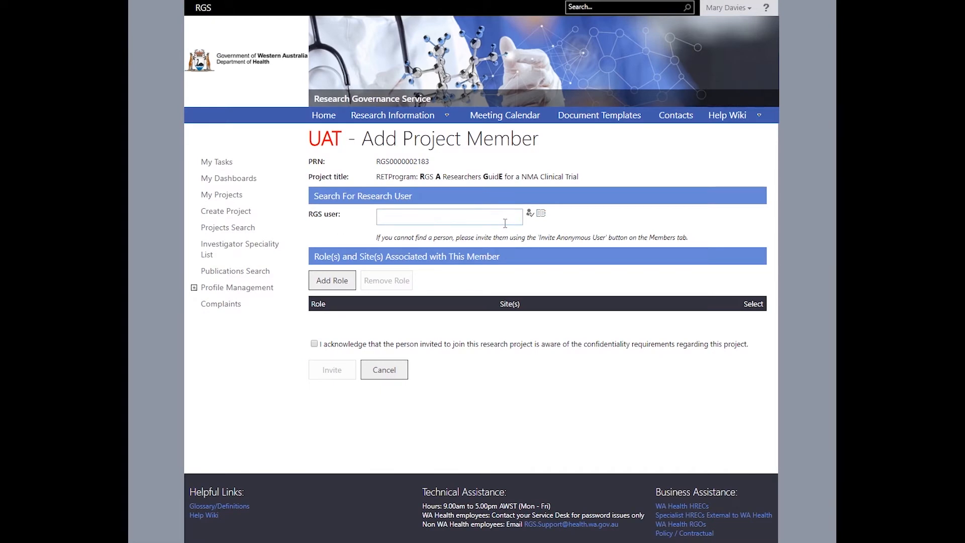
{"action": "left_click", "coordinate": [543, 216]}
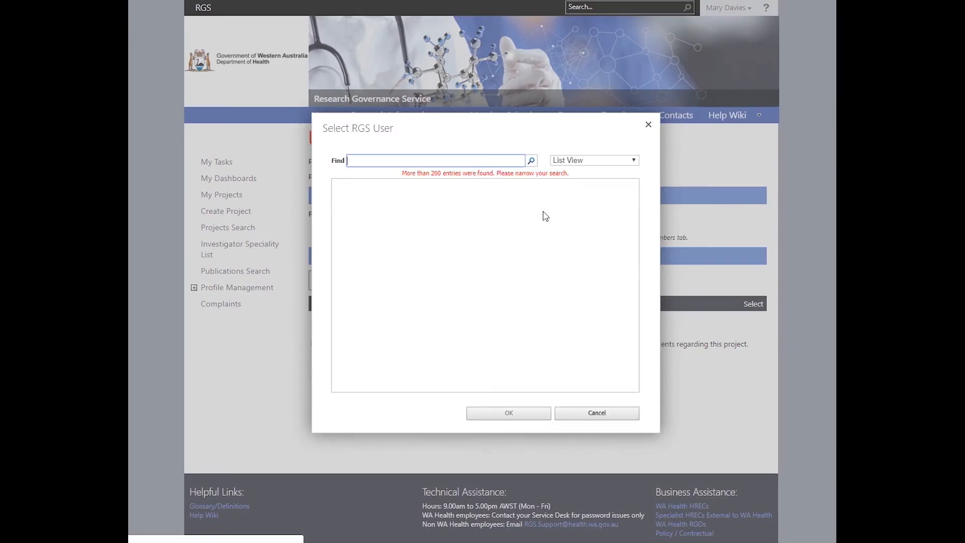
{"action": "left_click", "coordinate": [357, 162]}
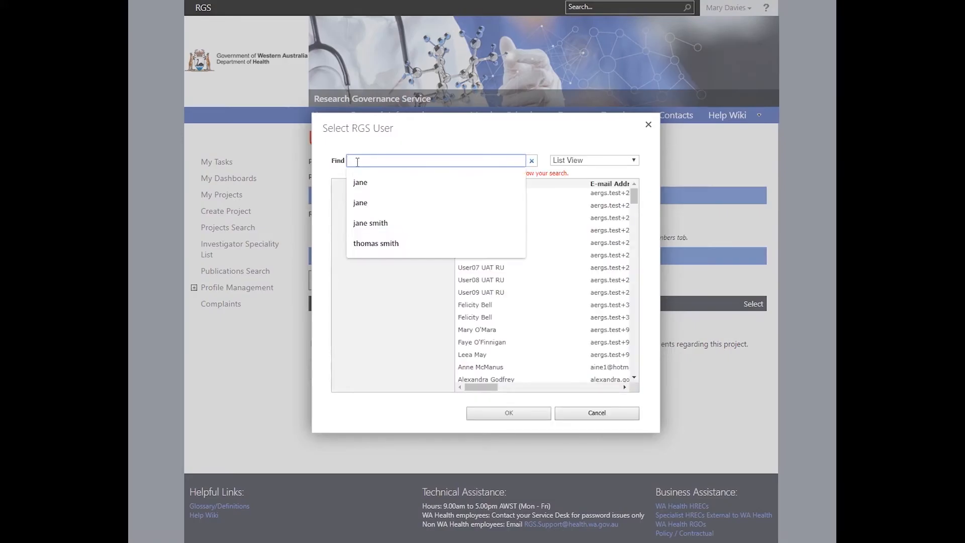
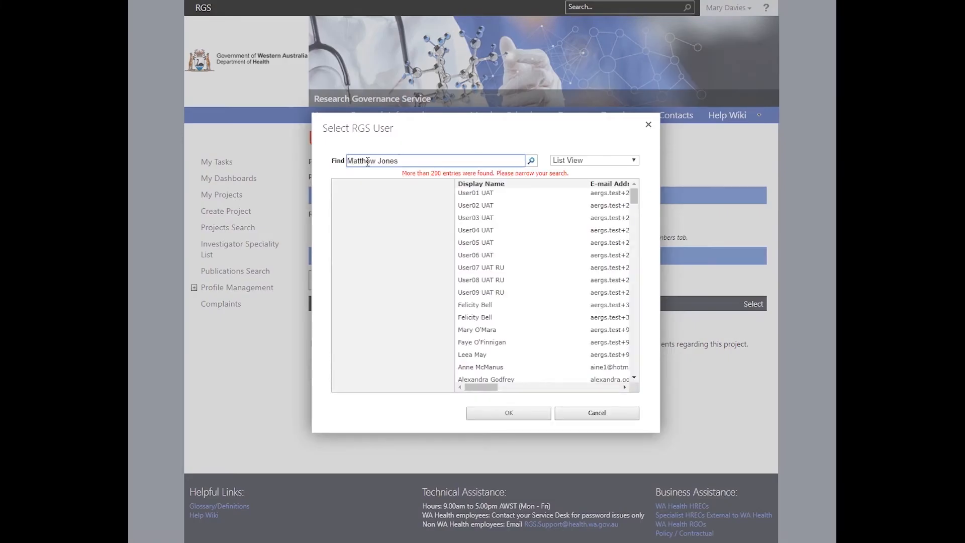
{"action": "left_click", "coordinate": [532, 161]}
{"action": "left_click", "coordinate": [510, 197]}
{"action": "left_click", "coordinate": [518, 416]}
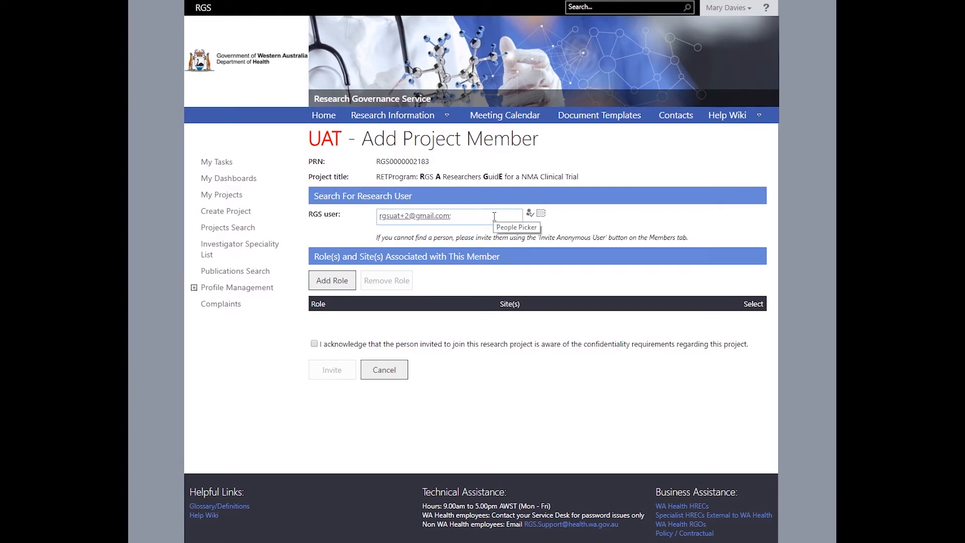
{"action": "left_click", "coordinate": [431, 216]}
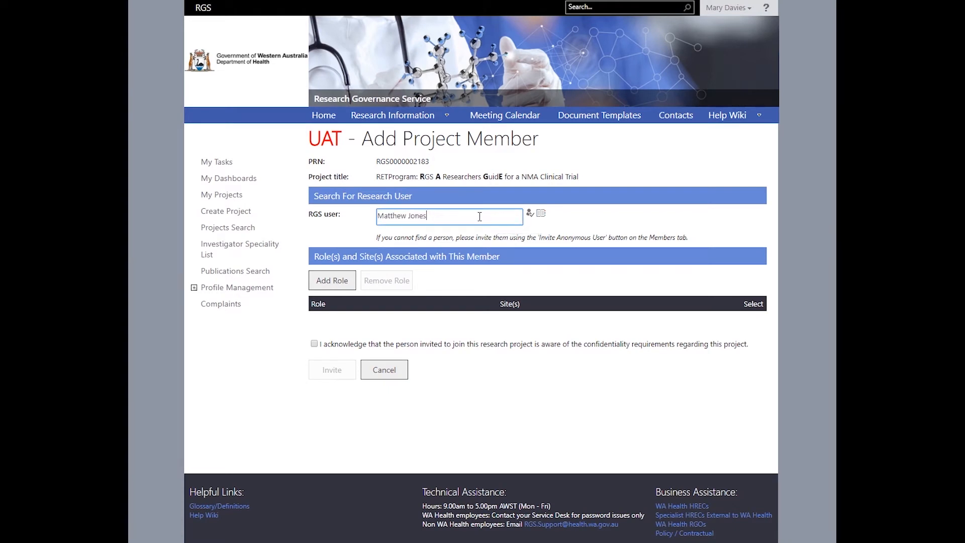
{"action": "left_click", "coordinate": [530, 215]}
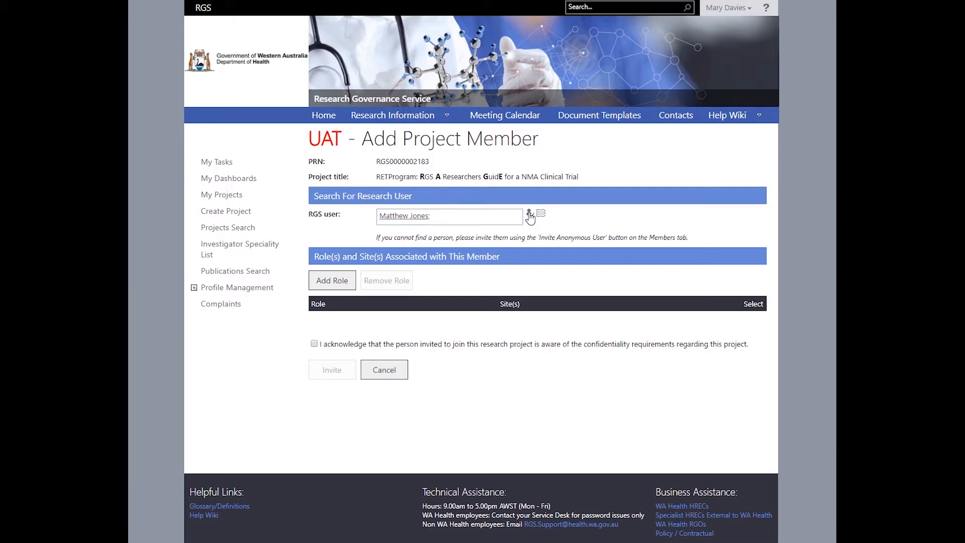
- Add a PI role at Royal Perth Hospital for the new member
{"action": "left_click", "coordinate": [341, 280]}
{"action": "left_click", "coordinate": [426, 329]}
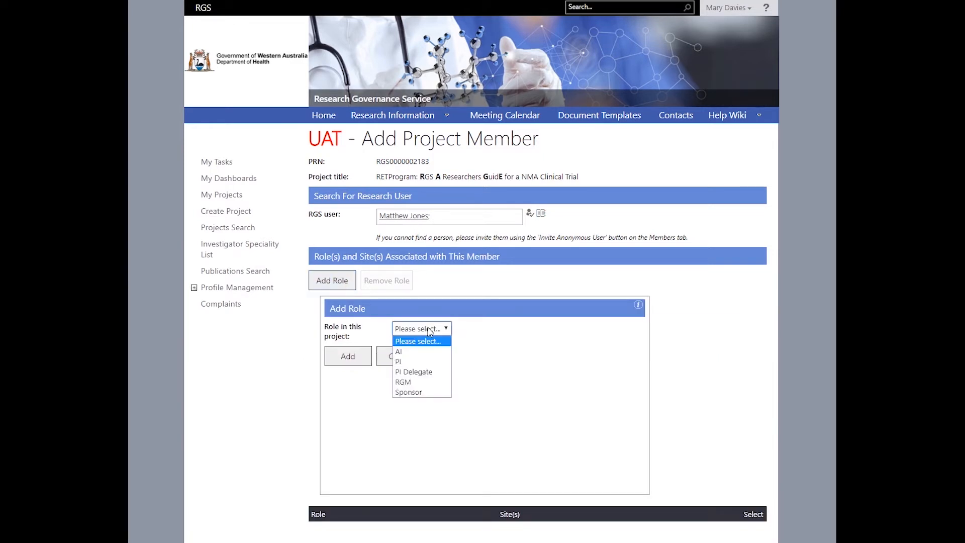
{"action": "left_click", "coordinate": [421, 360]}
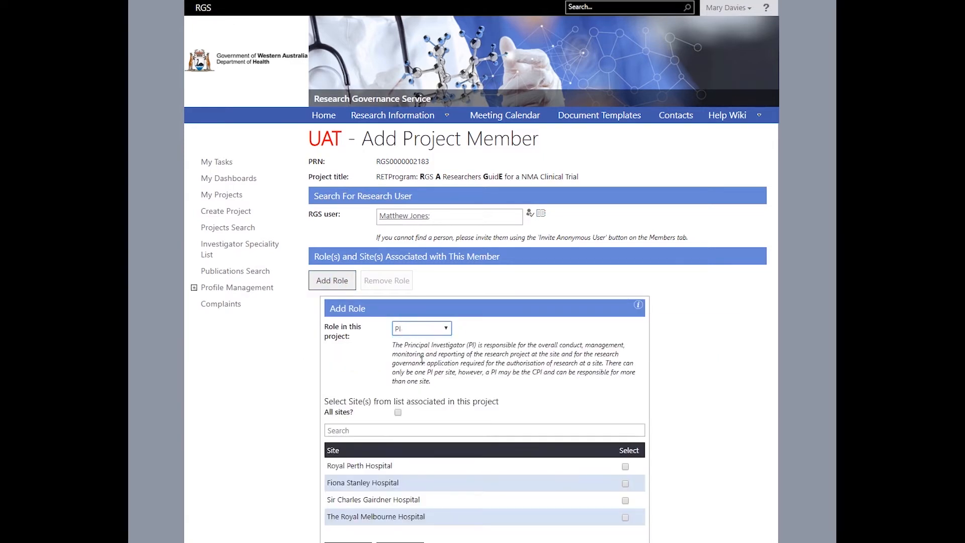
{"action": "scroll", "coordinate": [421, 360], "scroll_direction": "down", "scroll_amount": 3}
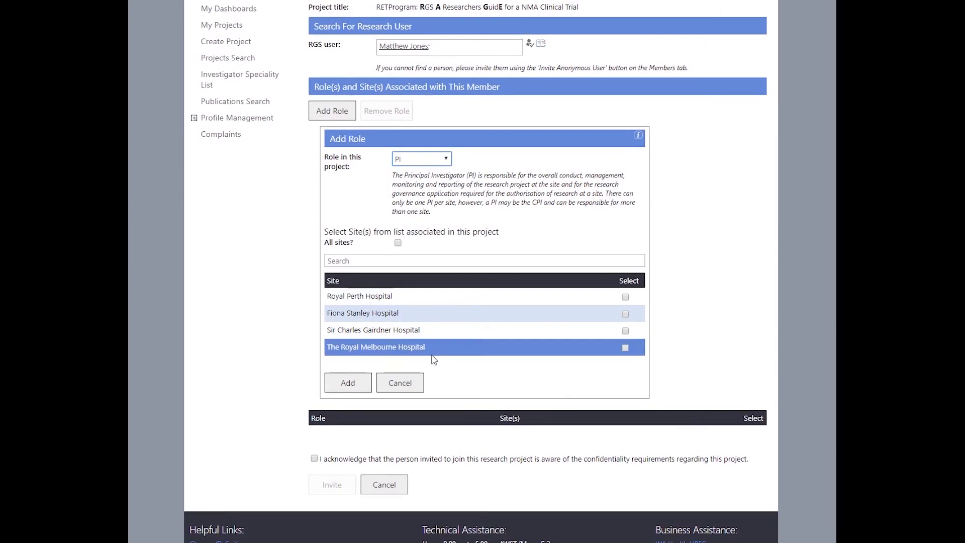
{"action": "left_click", "coordinate": [626, 297]}
{"action": "left_click", "coordinate": [355, 384]}
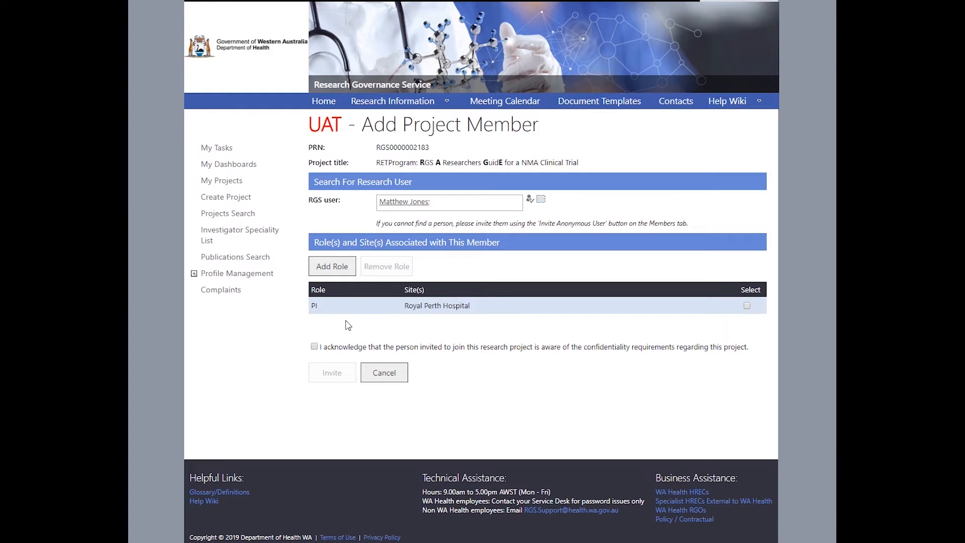
- Acknowledge confidentiality and invite the new PI, withdraw that invitation, then begin an anonymous-user invite
{"action": "left_click", "coordinate": [315, 347]}
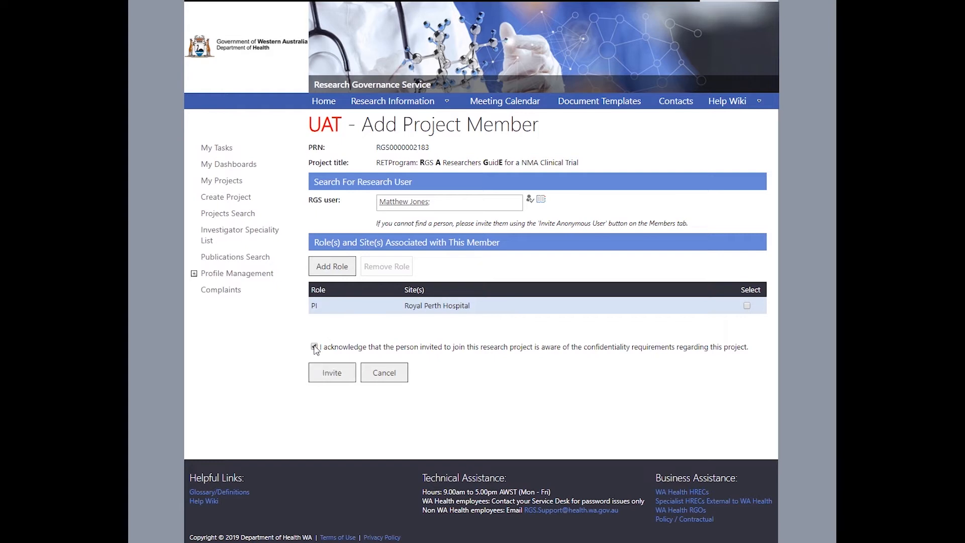
{"action": "left_click", "coordinate": [334, 375]}
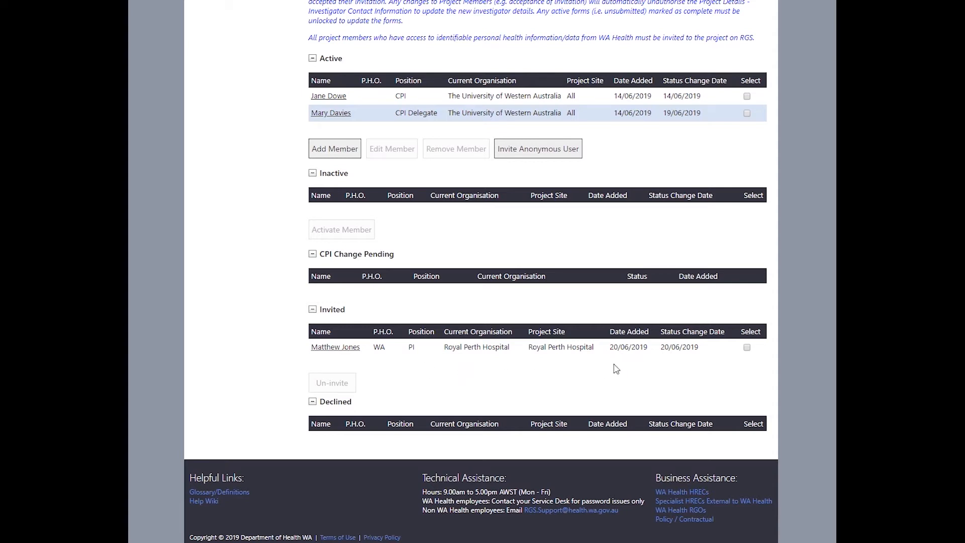
{"action": "left_click", "coordinate": [746, 347]}
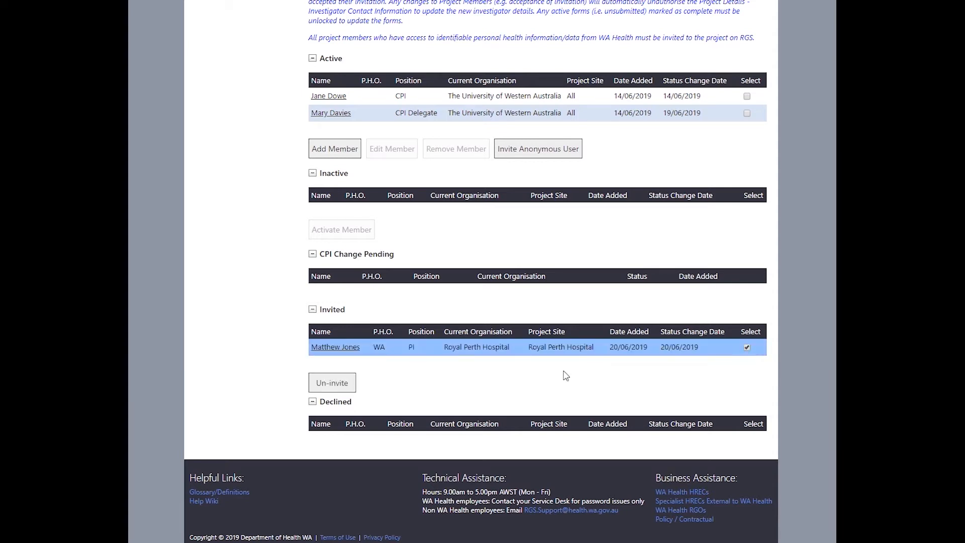
{"action": "left_click", "coordinate": [329, 384]}
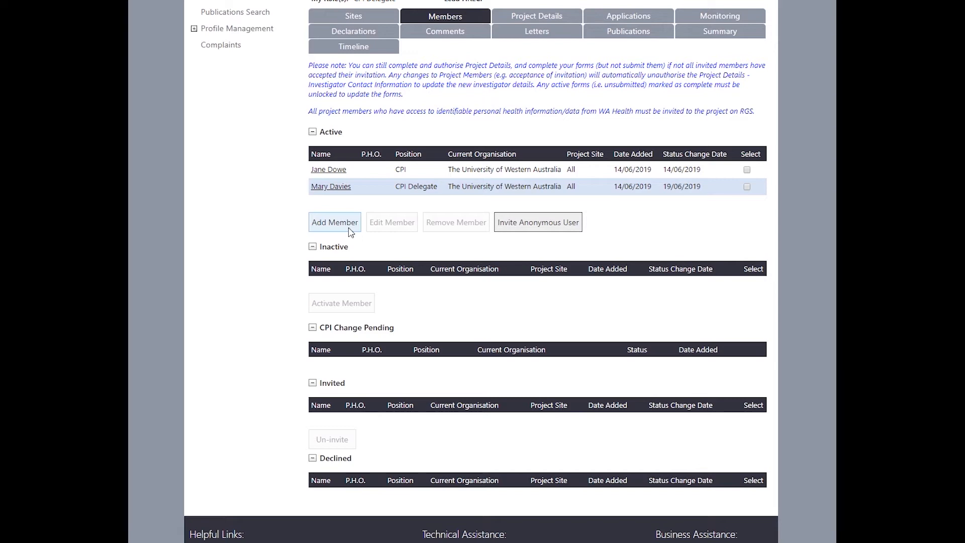
{"action": "left_click", "coordinate": [512, 224]}
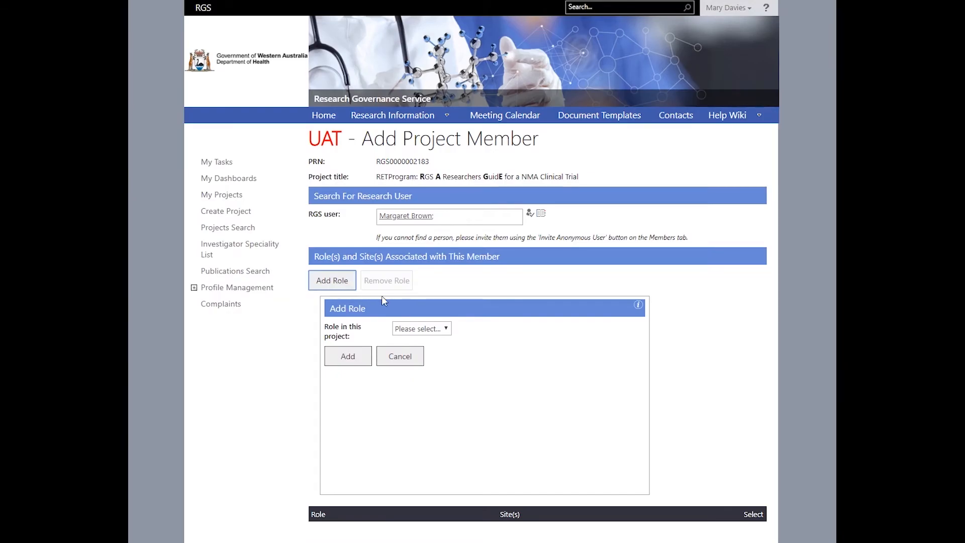
- Review the available project roles, trying PI Delegate and its linked-PI list
{"action": "left_click", "coordinate": [444, 328]}
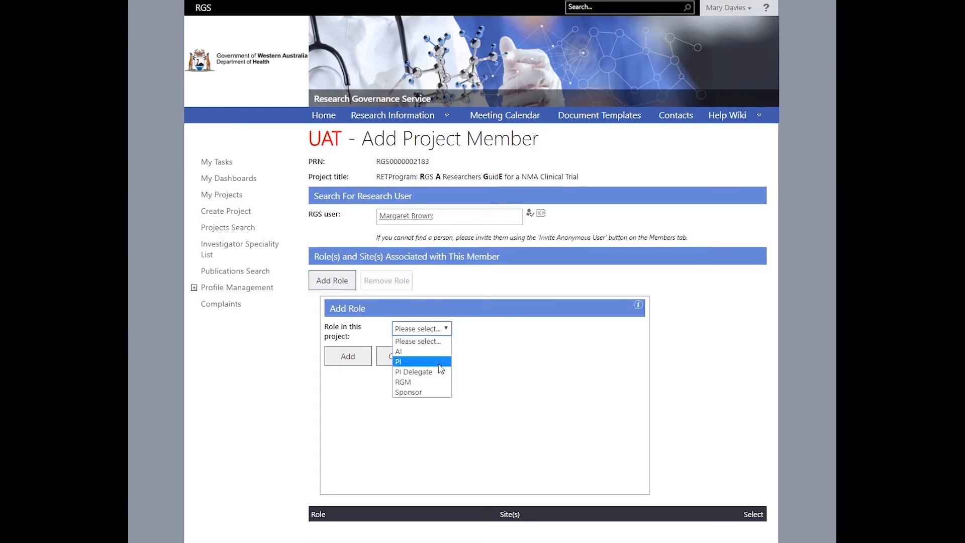
{"action": "left_click", "coordinate": [437, 372]}
{"action": "left_click", "coordinate": [441, 376]}
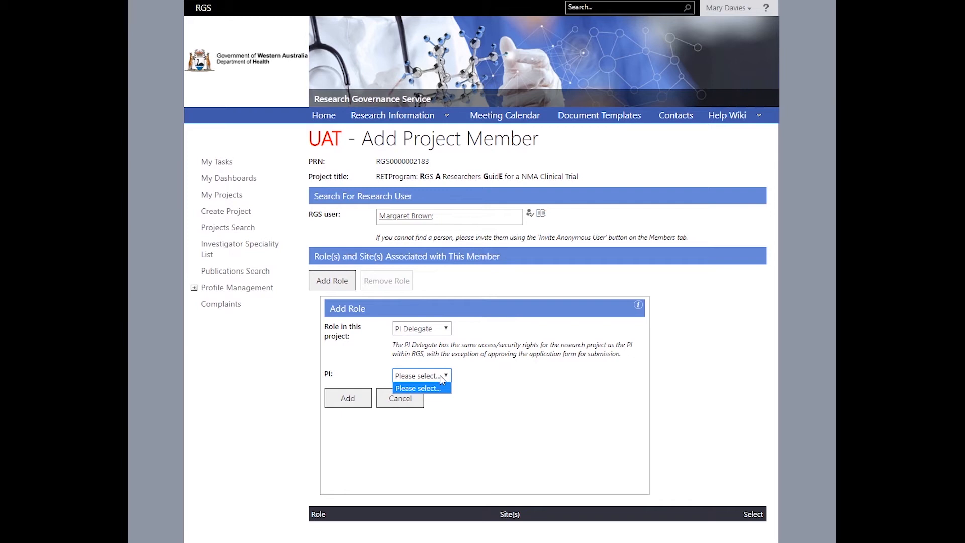
{"action": "left_click", "coordinate": [444, 328]}
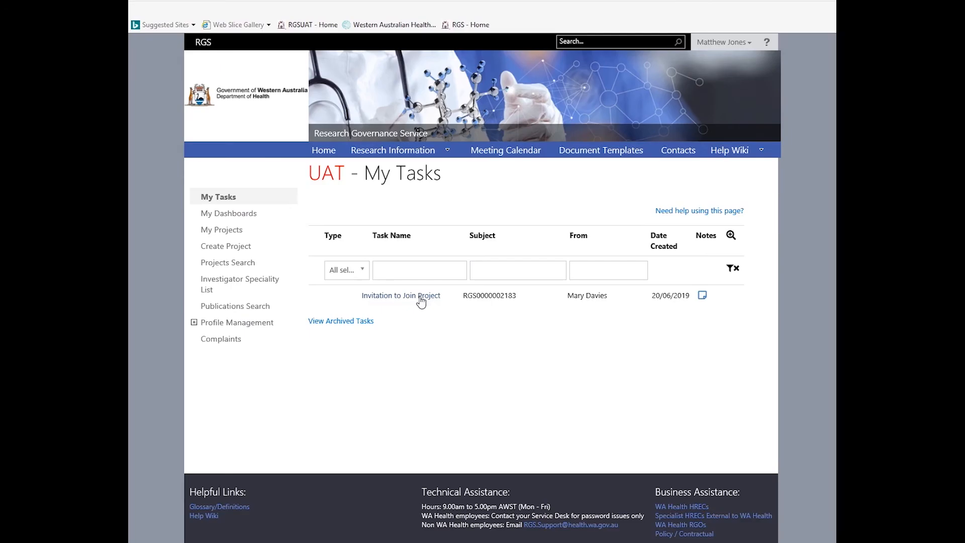
- Open the Invitation to join Project task from the RGS invitation email
{"action": "left_click", "coordinate": [421, 300]}
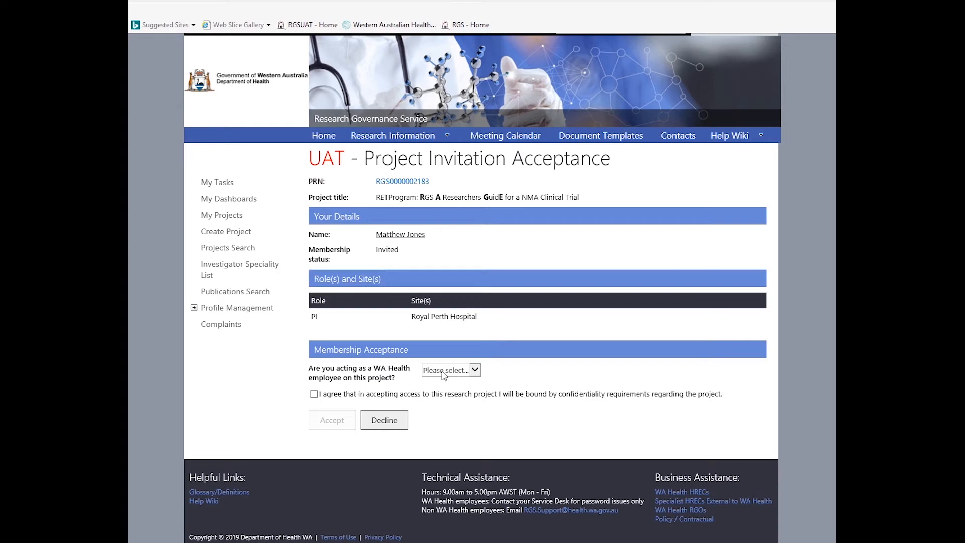
- Answer Yes as a WA Health employee, agree to the confidentiality requirements, and accept the PI invitation
{"action": "left_click", "coordinate": [475, 372]}
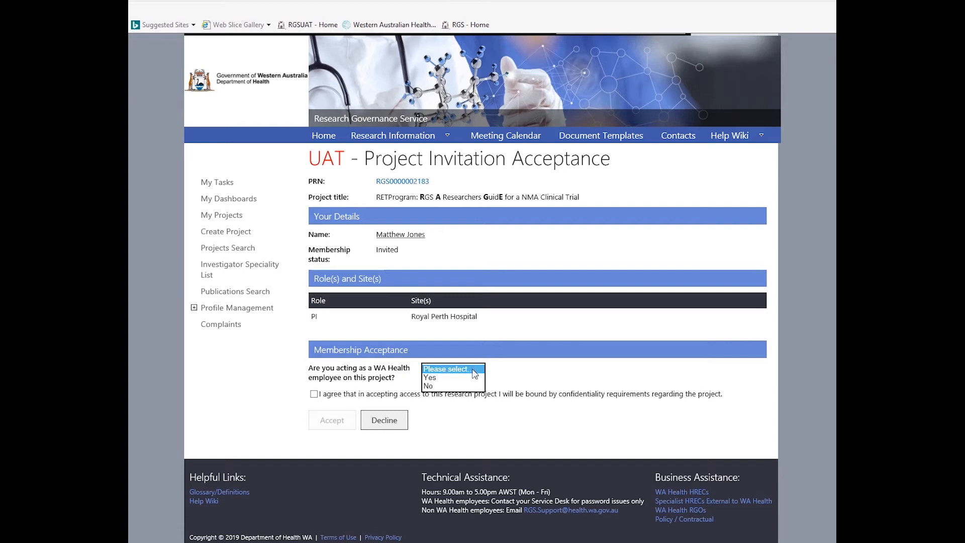
{"action": "left_click", "coordinate": [467, 386]}
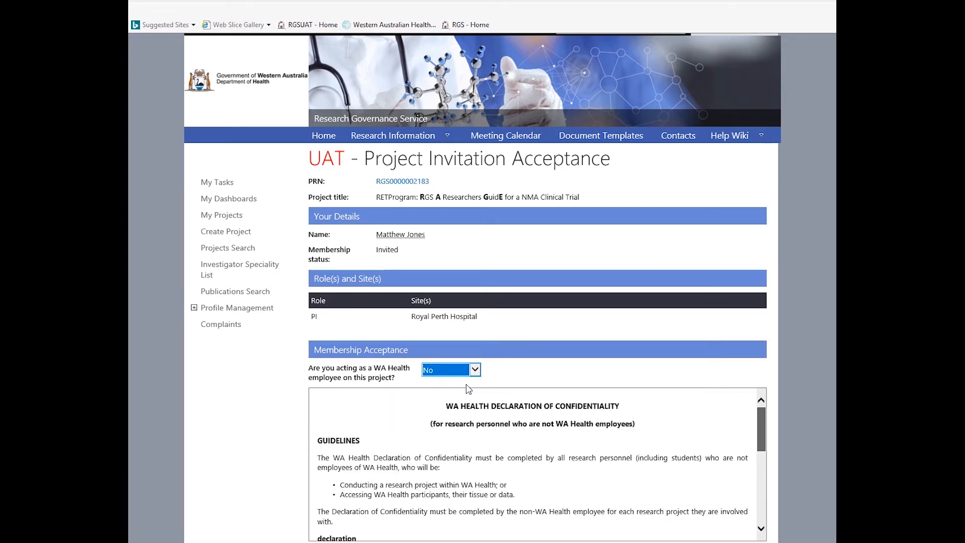
{"action": "scroll", "coordinate": [728, 340], "scroll_direction": "down", "scroll_amount": 3}
{"action": "left_click_drag", "start_coordinate": [760, 353], "coordinate": [761, 427]}
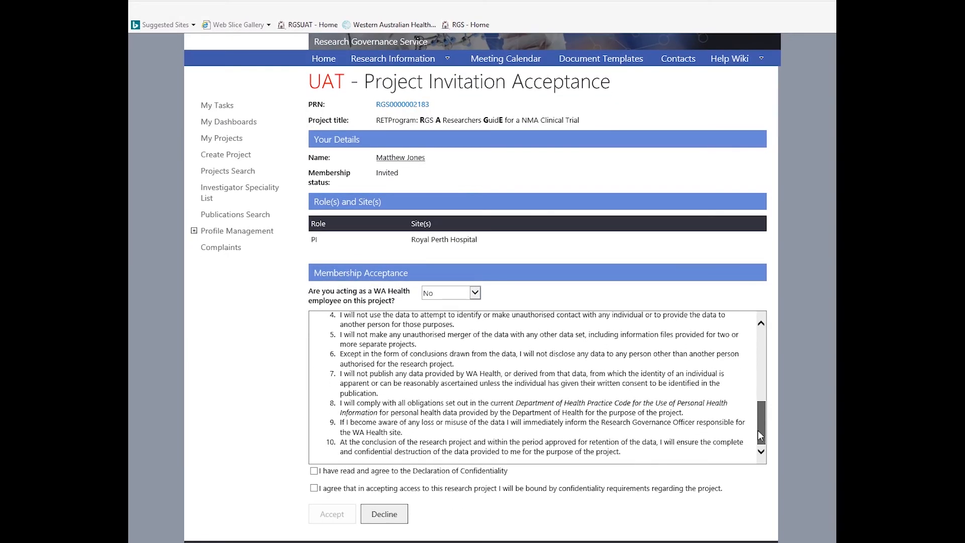
{"action": "left_click", "coordinate": [314, 471]}
{"action": "left_click", "coordinate": [474, 292]}
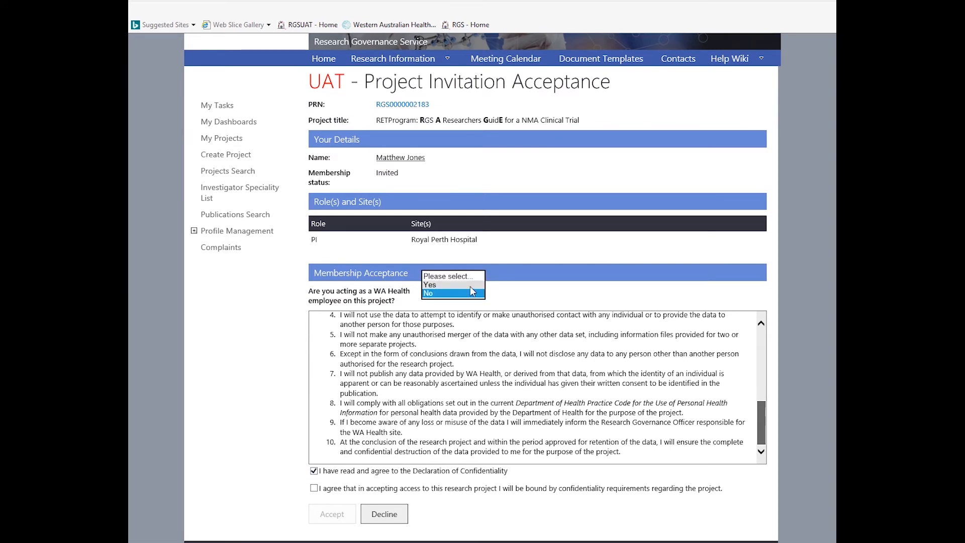
{"action": "key", "text": "Up"}
{"action": "key", "text": "Return"}
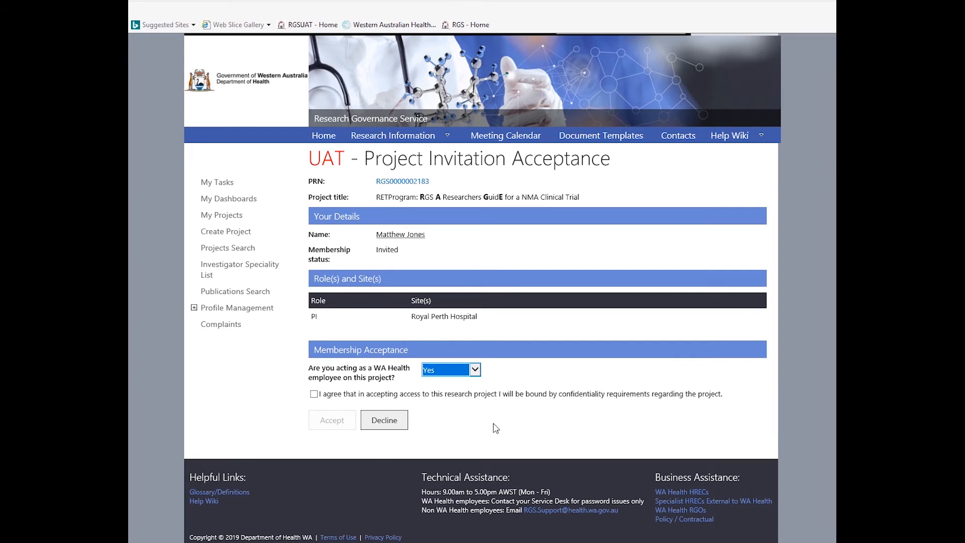
{"action": "left_click", "coordinate": [314, 394]}
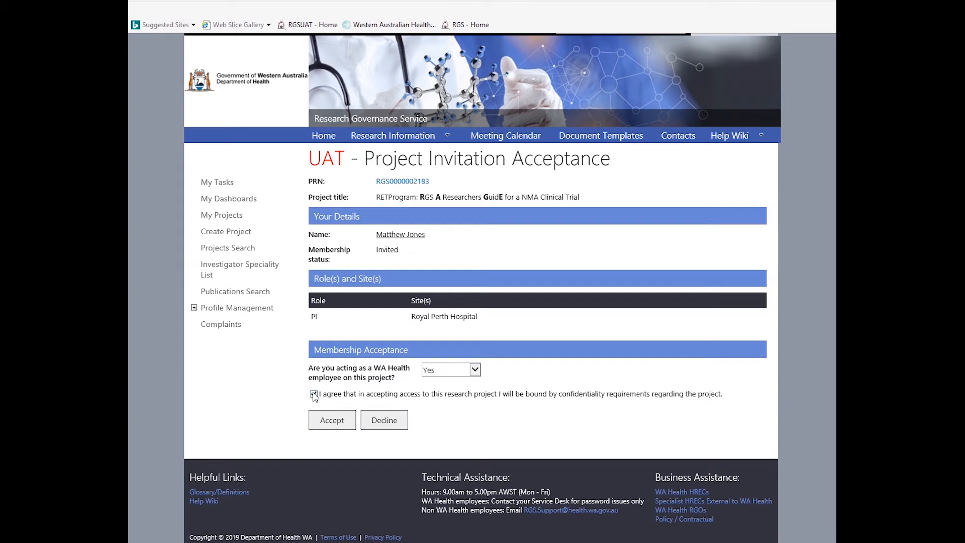
{"action": "left_click", "coordinate": [332, 422]}
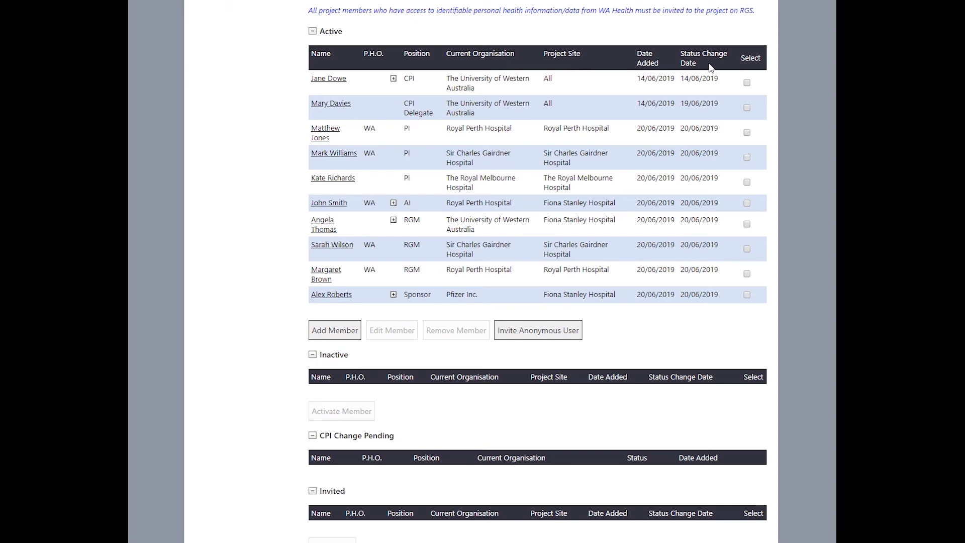
- Expand the CPI, AI and Sponsor rows in Active to show their roles at other sites
{"action": "left_click", "coordinate": [438, 81]}
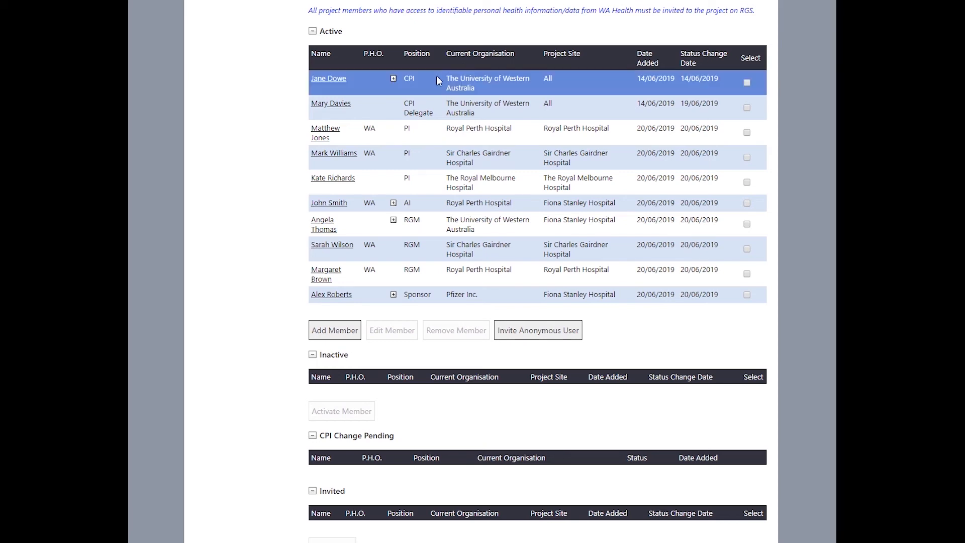
{"action": "left_click", "coordinate": [393, 78]}
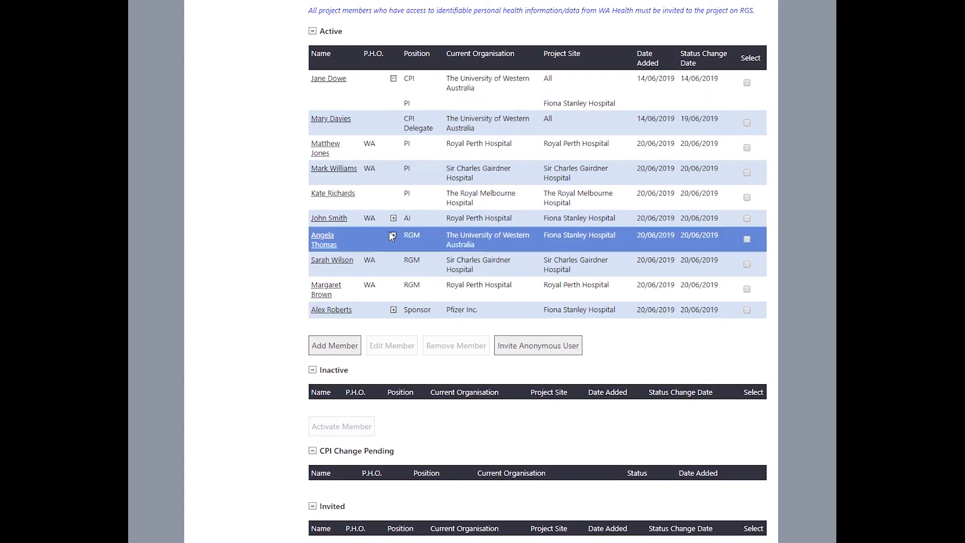
{"action": "left_click", "coordinate": [394, 218]}
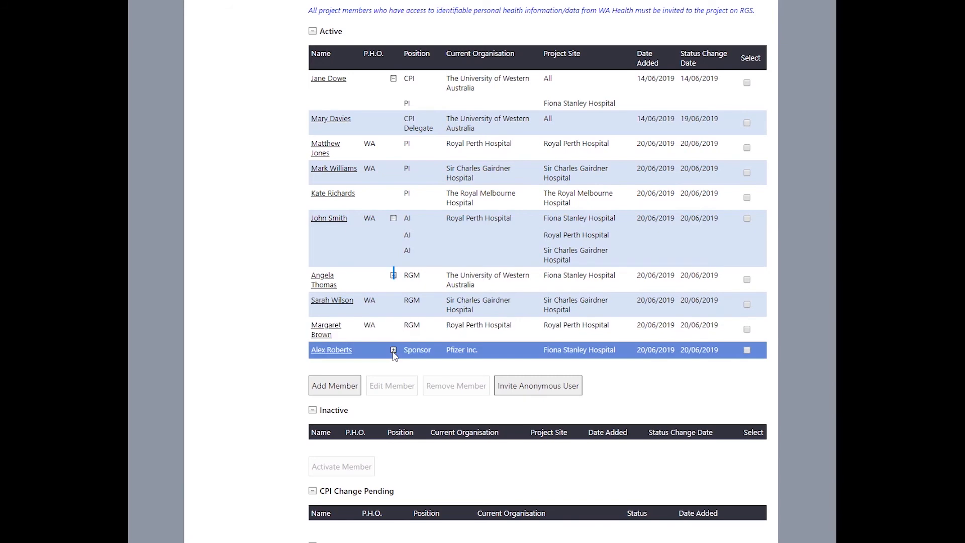
{"action": "left_click", "coordinate": [394, 350]}
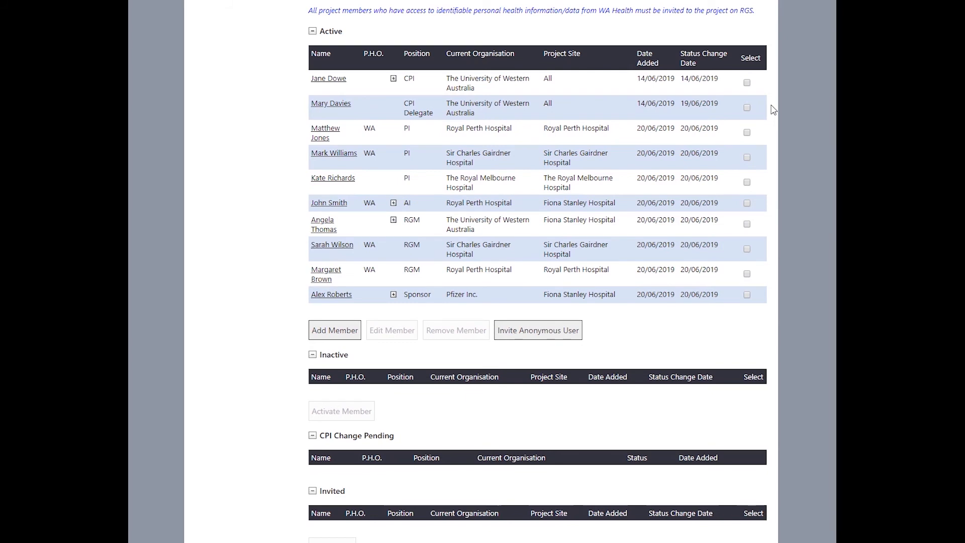
- Give the CPI Delegate member an extra PI Delegate role under the CPI and save it
{"action": "left_click", "coordinate": [747, 108]}
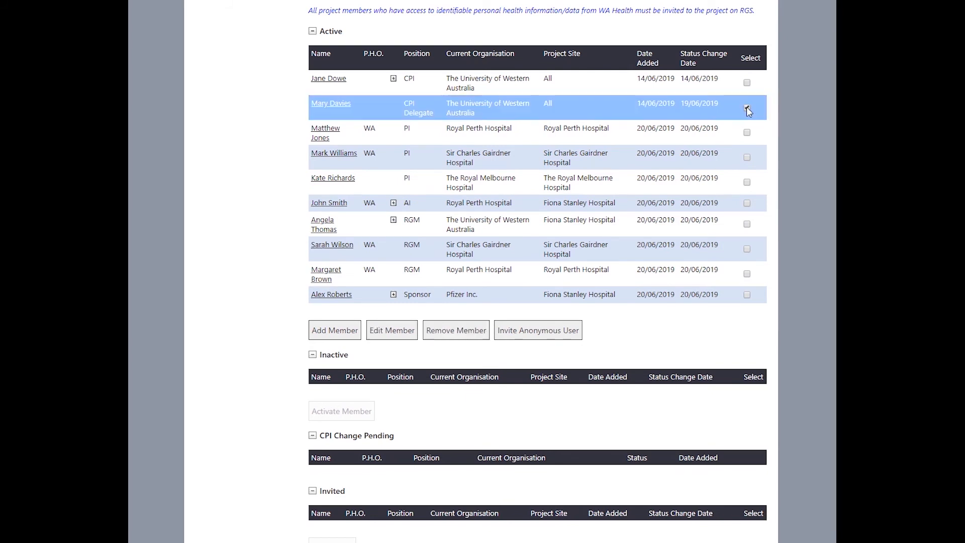
{"action": "left_click", "coordinate": [397, 334]}
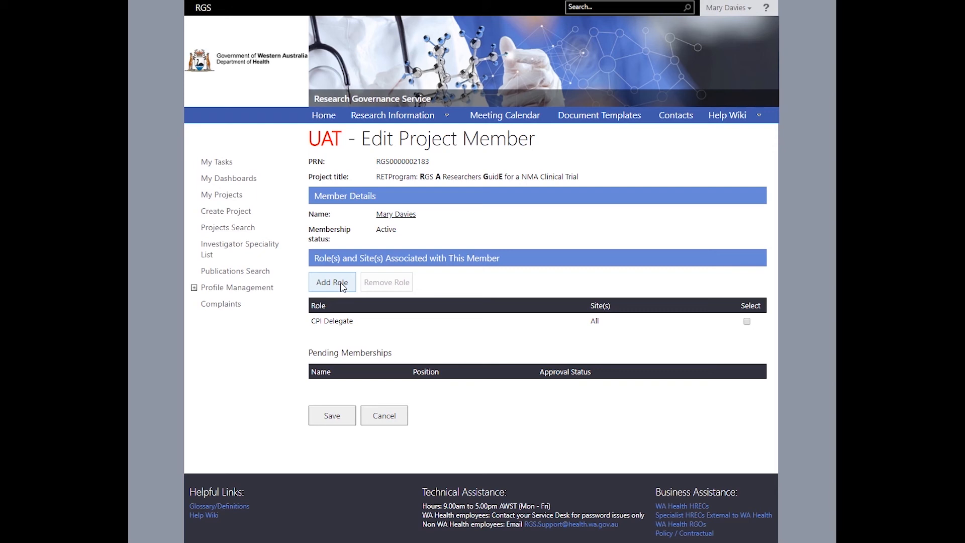
{"action": "left_click", "coordinate": [342, 284]}
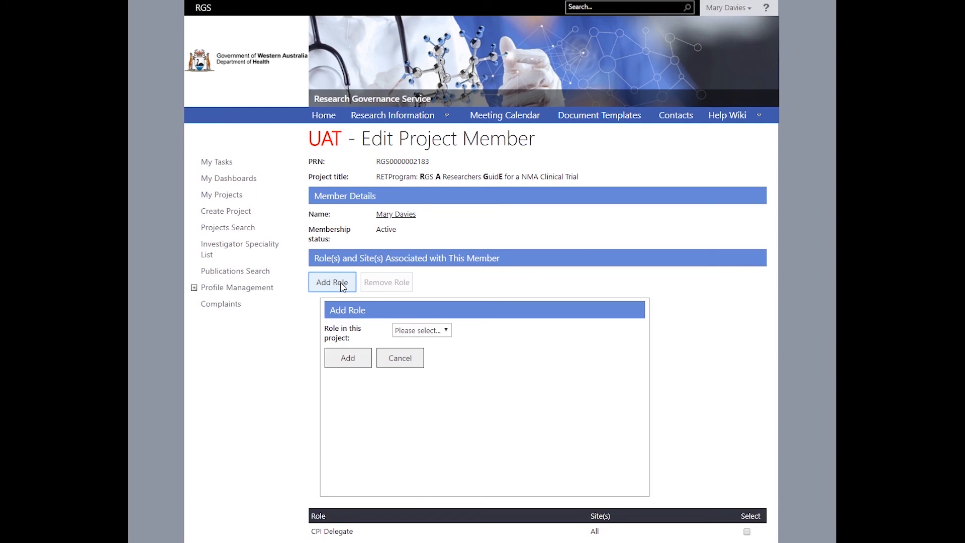
{"action": "left_click", "coordinate": [409, 331]}
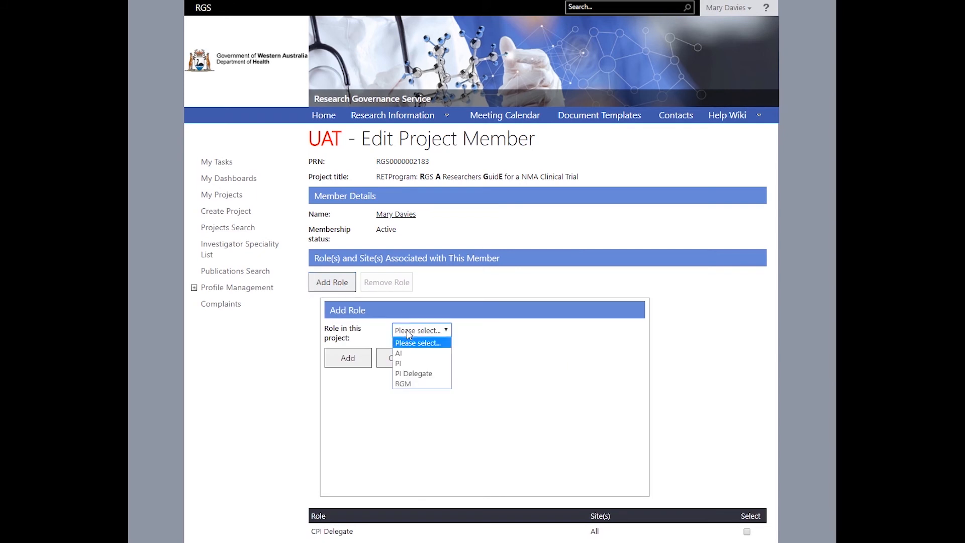
{"action": "left_click", "coordinate": [409, 375]}
{"action": "left_click", "coordinate": [409, 378]}
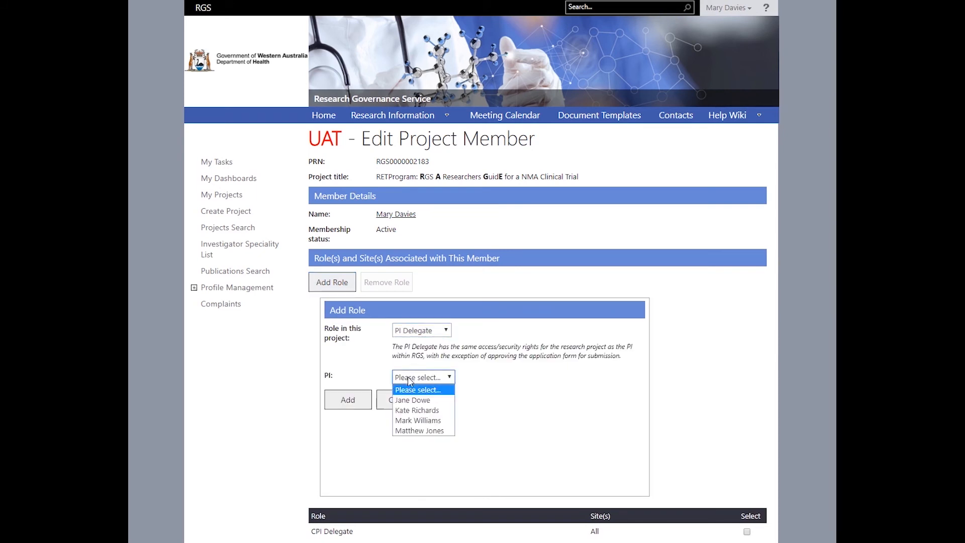
{"action": "left_click", "coordinate": [411, 400]}
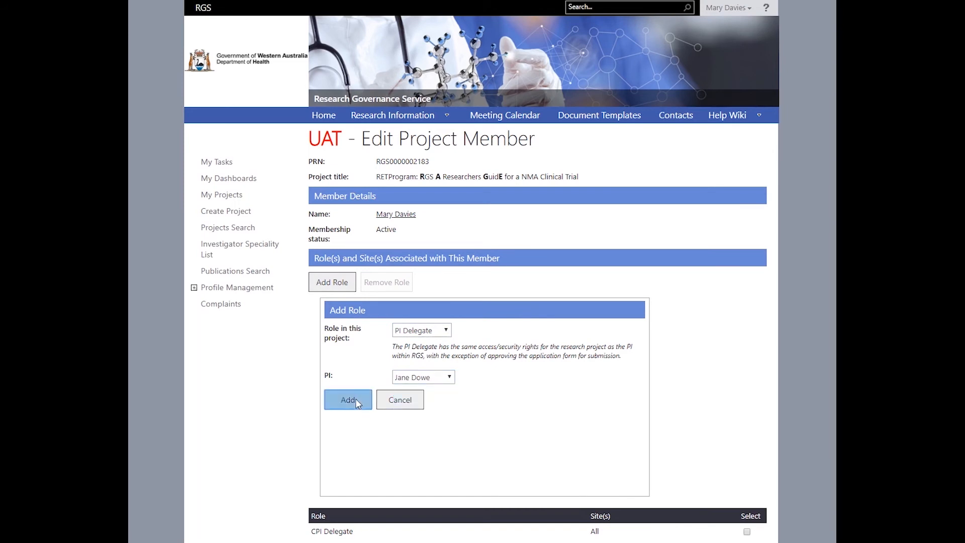
{"action": "left_click", "coordinate": [358, 403]}
{"action": "left_click", "coordinate": [332, 432]}
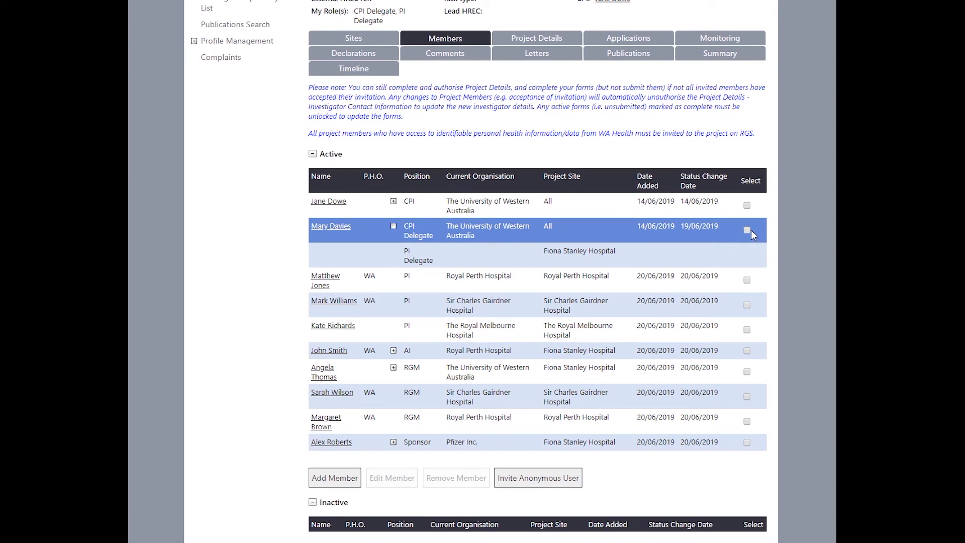
- Remove the PI Delegate role from the CPI Delegate member and save the change
{"action": "left_click", "coordinate": [747, 230]}
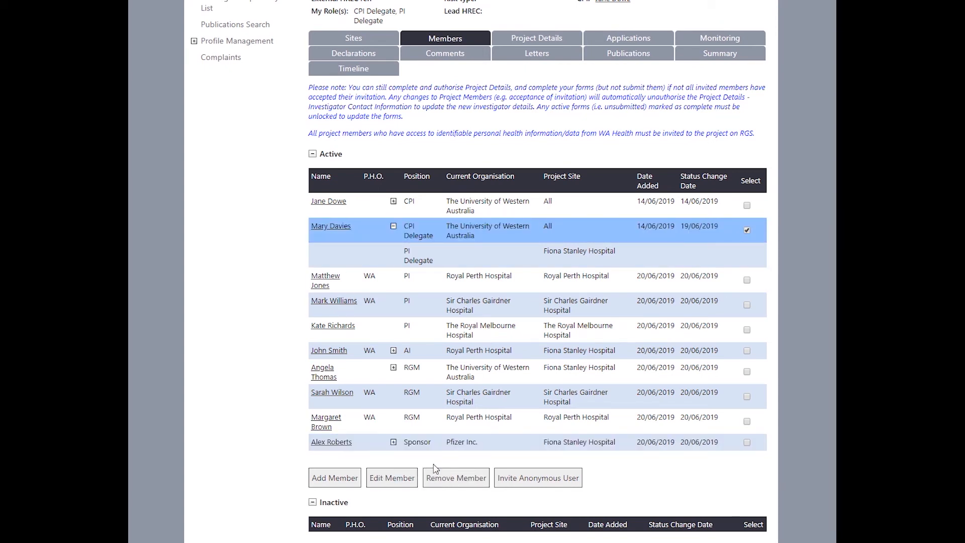
{"action": "left_click", "coordinate": [409, 480]}
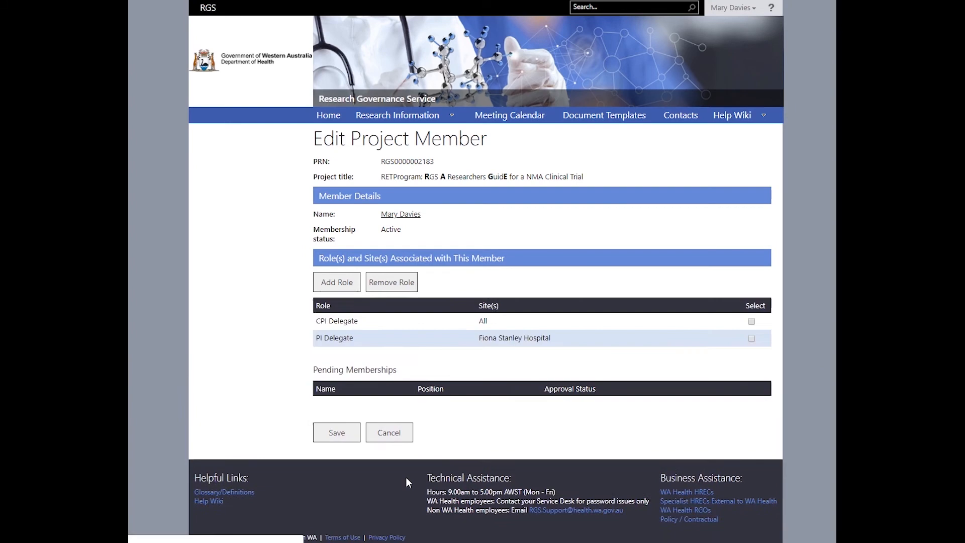
{"action": "left_click", "coordinate": [747, 337]}
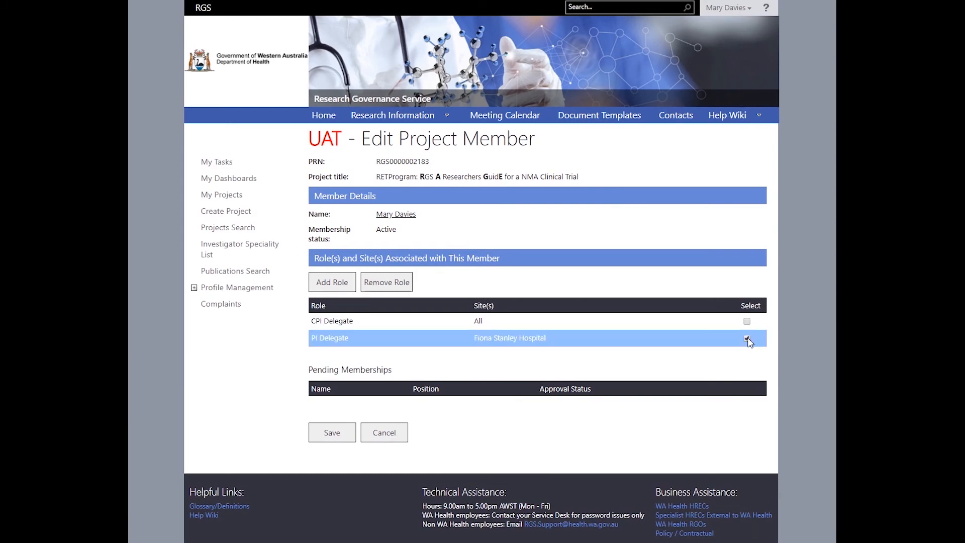
{"action": "left_click", "coordinate": [402, 285]}
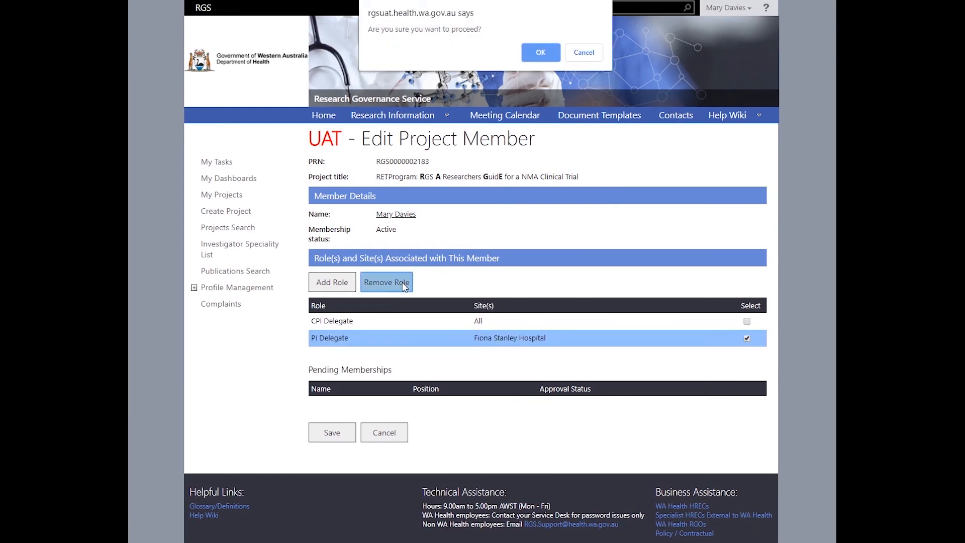
{"action": "left_click", "coordinate": [540, 53]}
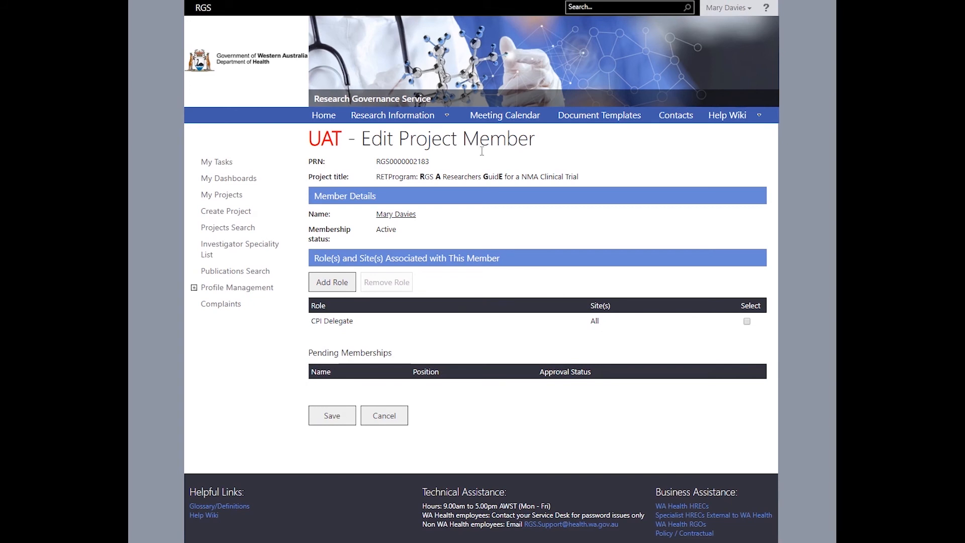
{"action": "left_click", "coordinate": [345, 417]}
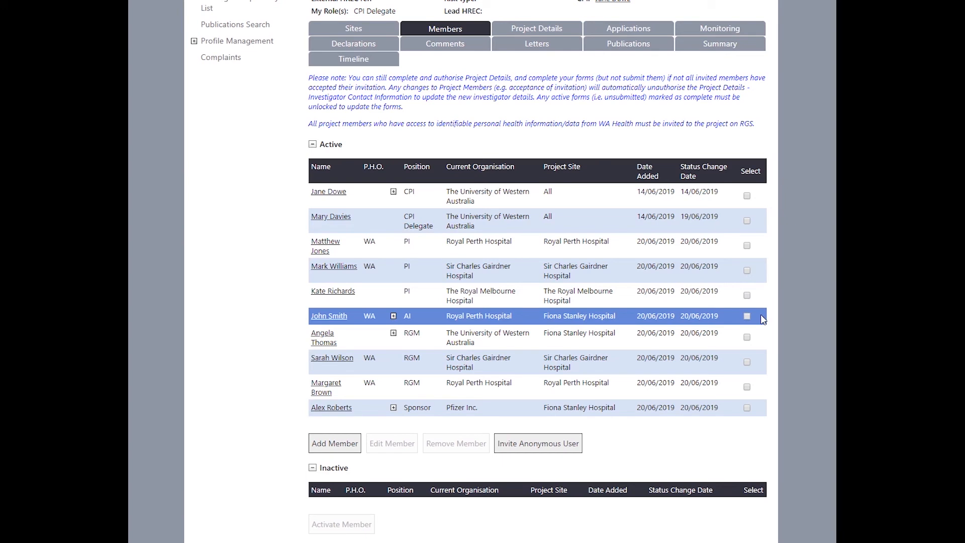
- Try removing the AI member, then dismiss the warning that they must be downgraded first
{"action": "left_click", "coordinate": [747, 316]}
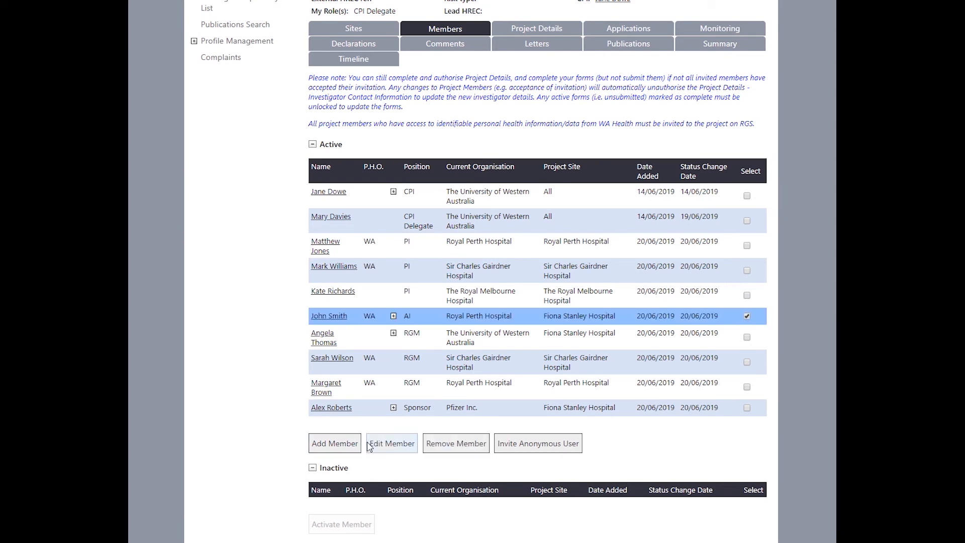
{"action": "left_click", "coordinate": [439, 445]}
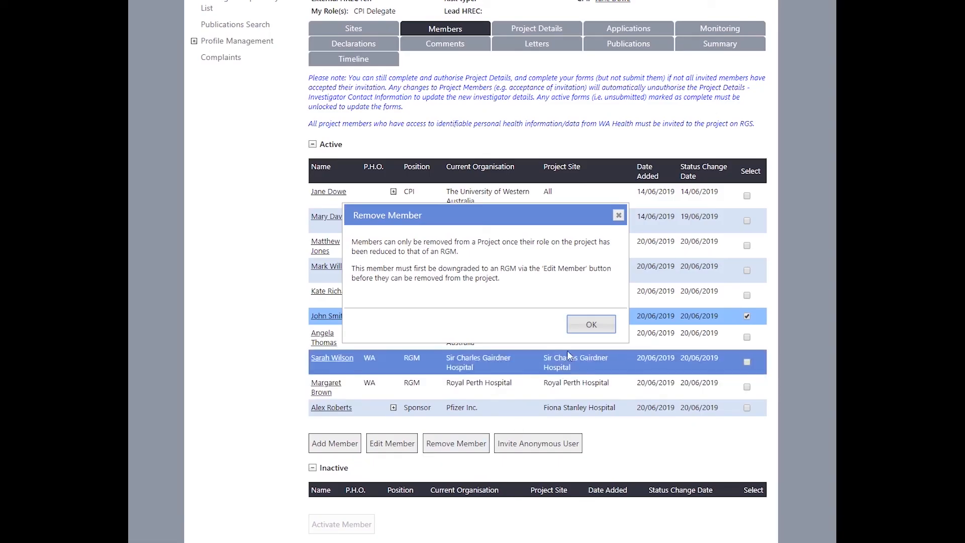
{"action": "left_click", "coordinate": [586, 328]}
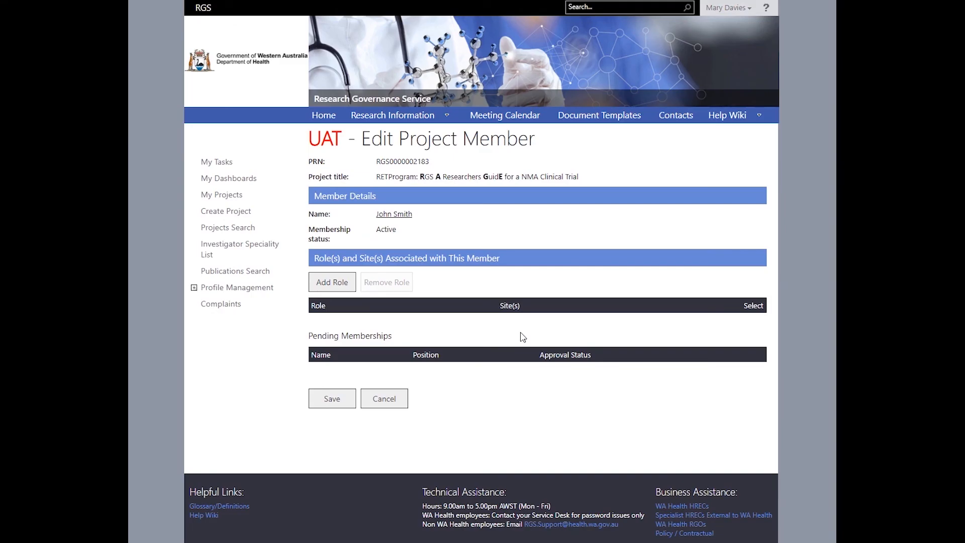
- Add an RGM role for all sites except The Royal Melbourne Hospital and save the member
{"action": "left_click", "coordinate": [351, 291]}
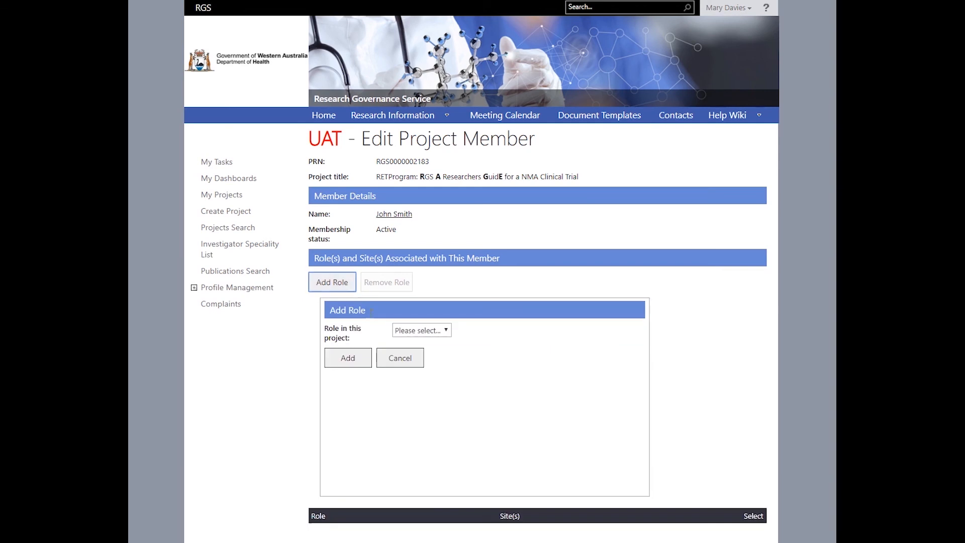
{"action": "left_click", "coordinate": [421, 332]}
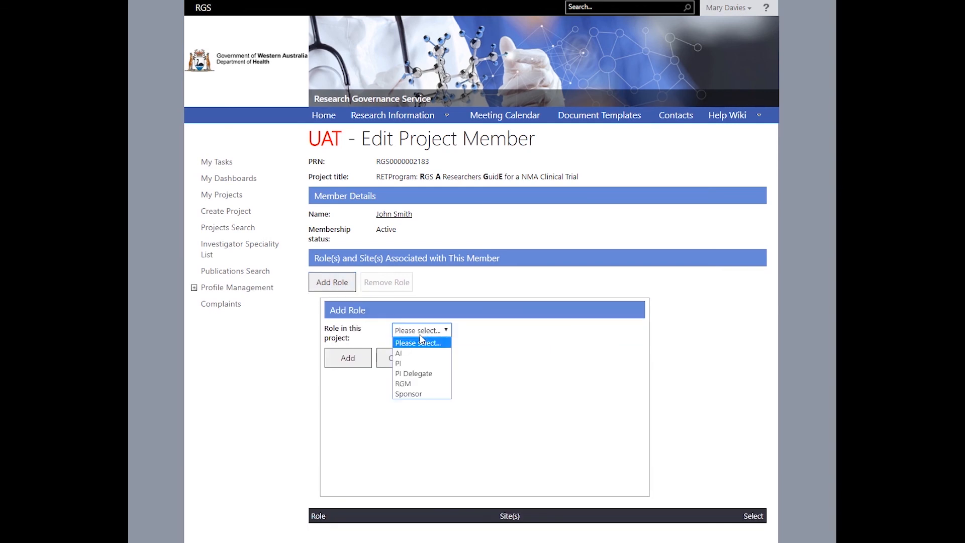
{"action": "left_click", "coordinate": [412, 383]}
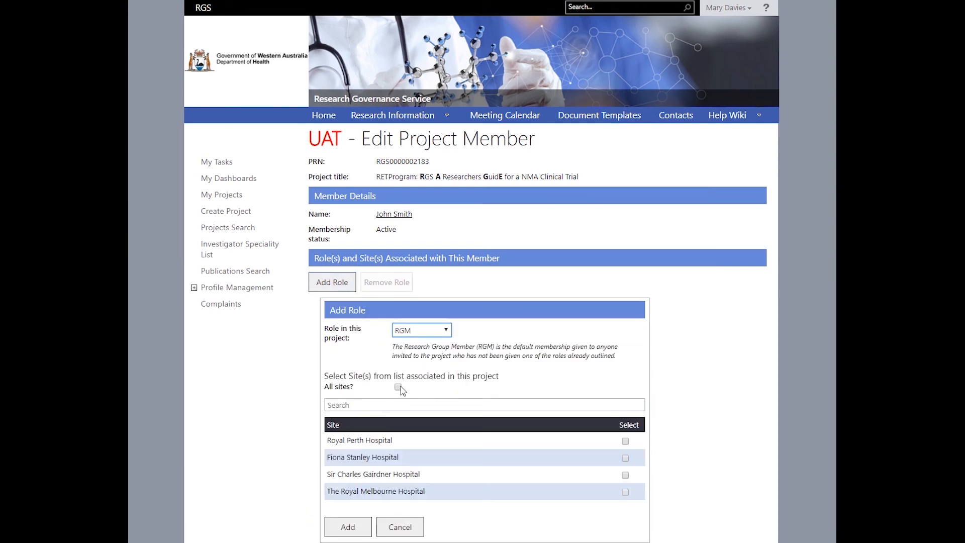
{"action": "left_click", "coordinate": [398, 387]}
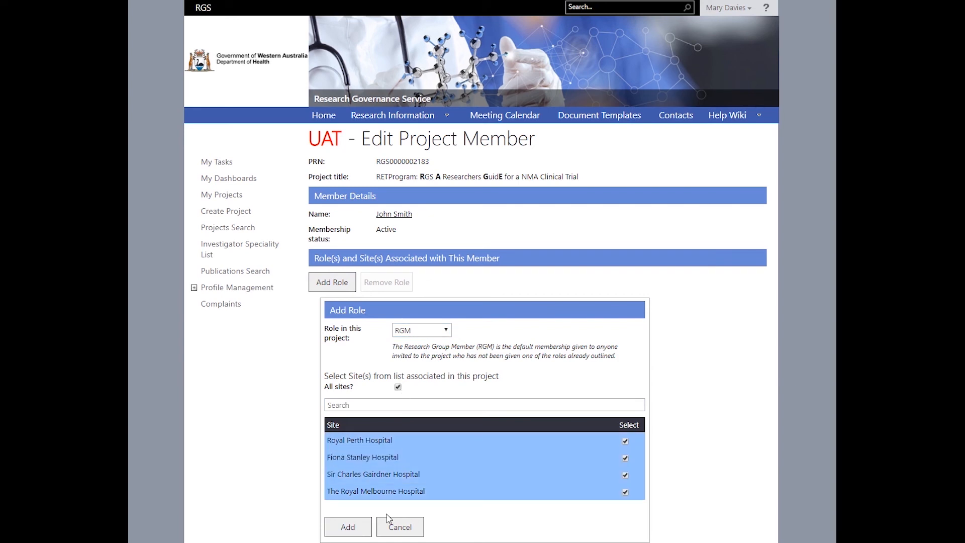
{"action": "left_click", "coordinate": [626, 492]}
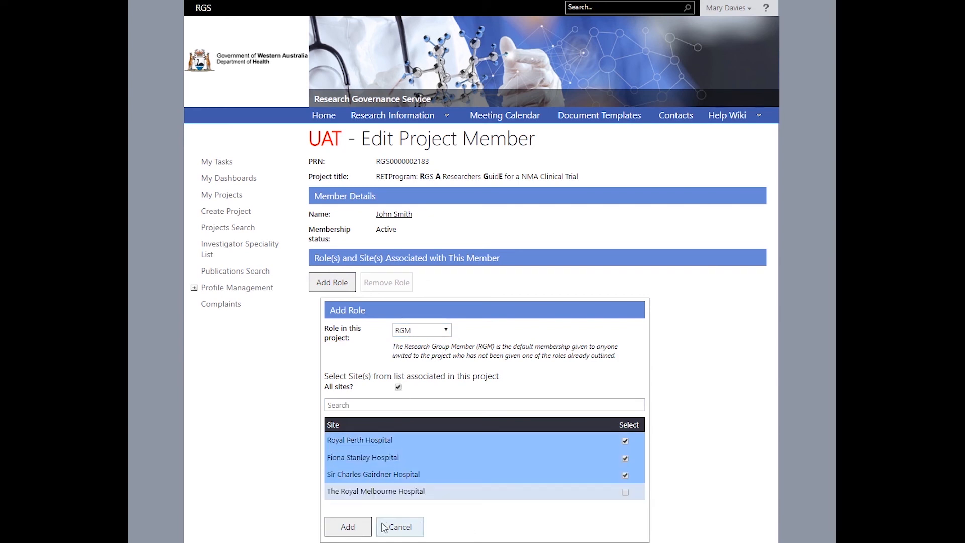
{"action": "left_click", "coordinate": [346, 526]}
{"action": "left_click", "coordinate": [332, 449]}
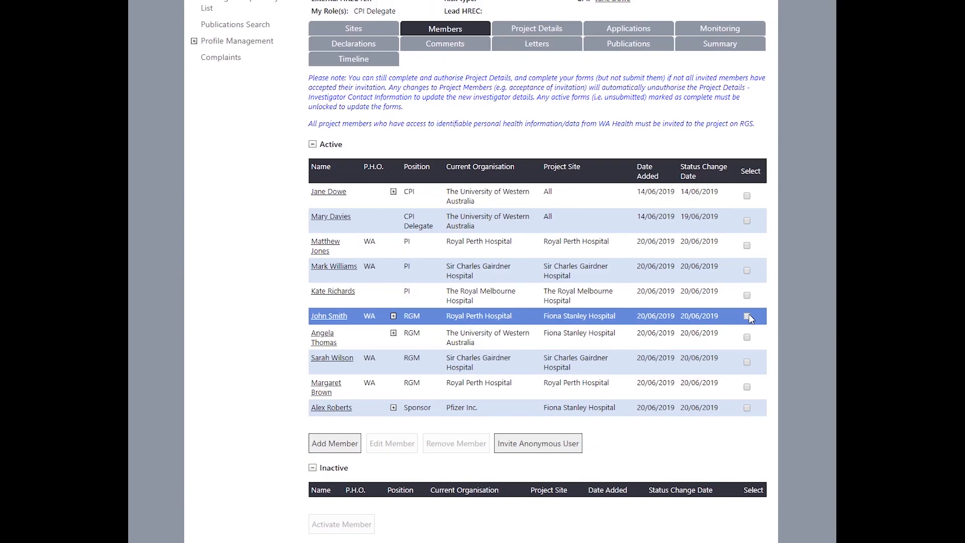
- Remove the RGM member with a comment that they are leaving, then select them under Inactive
{"action": "left_click", "coordinate": [747, 316]}
{"action": "left_click", "coordinate": [460, 446]}
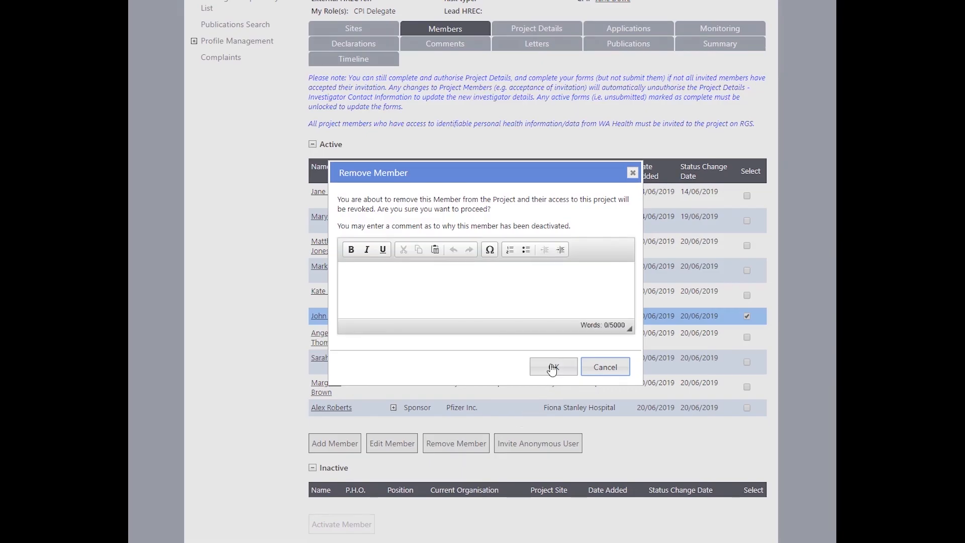
{"action": "left_click", "coordinate": [393, 277]}
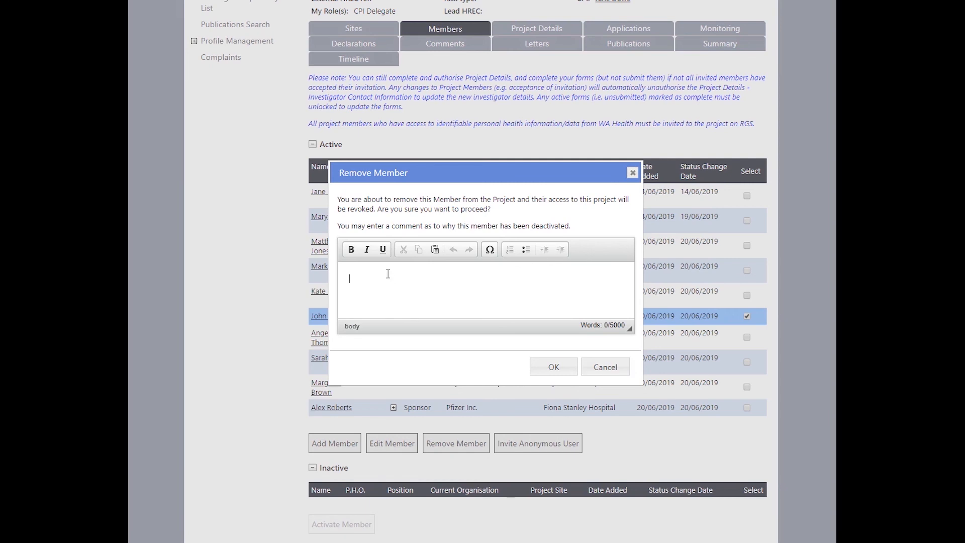
{"action": "type", "text": "John is leaving the project."}
{"action": "left_click", "coordinate": [548, 367]}
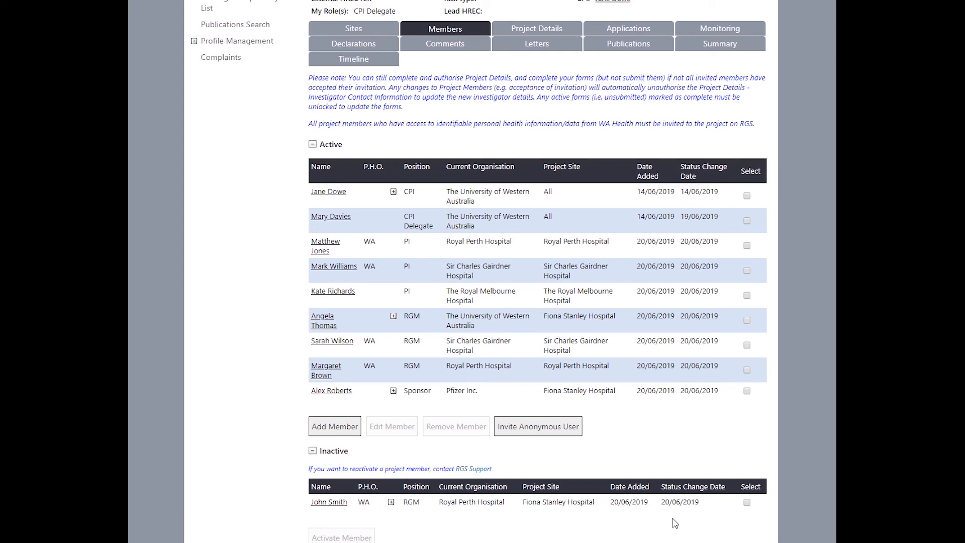
{"action": "left_click", "coordinate": [747, 502]}
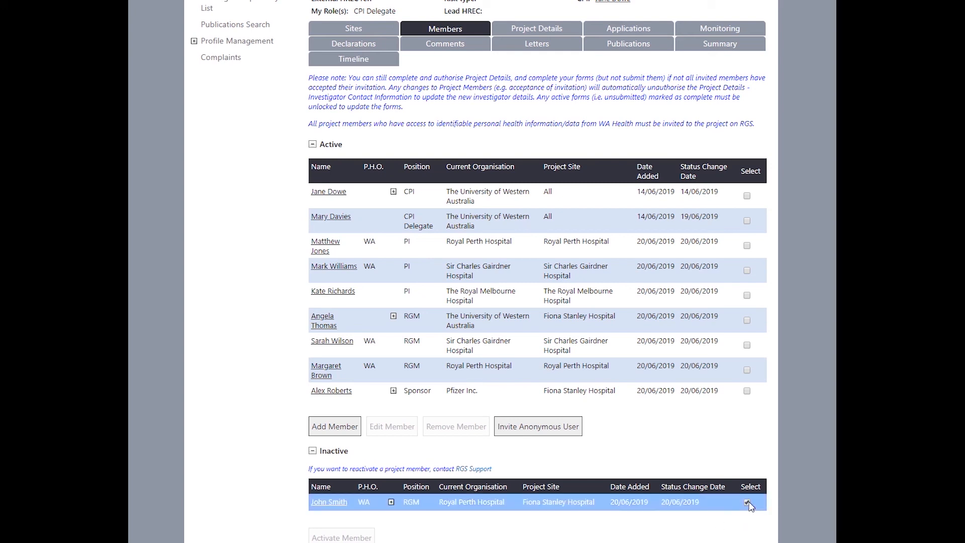